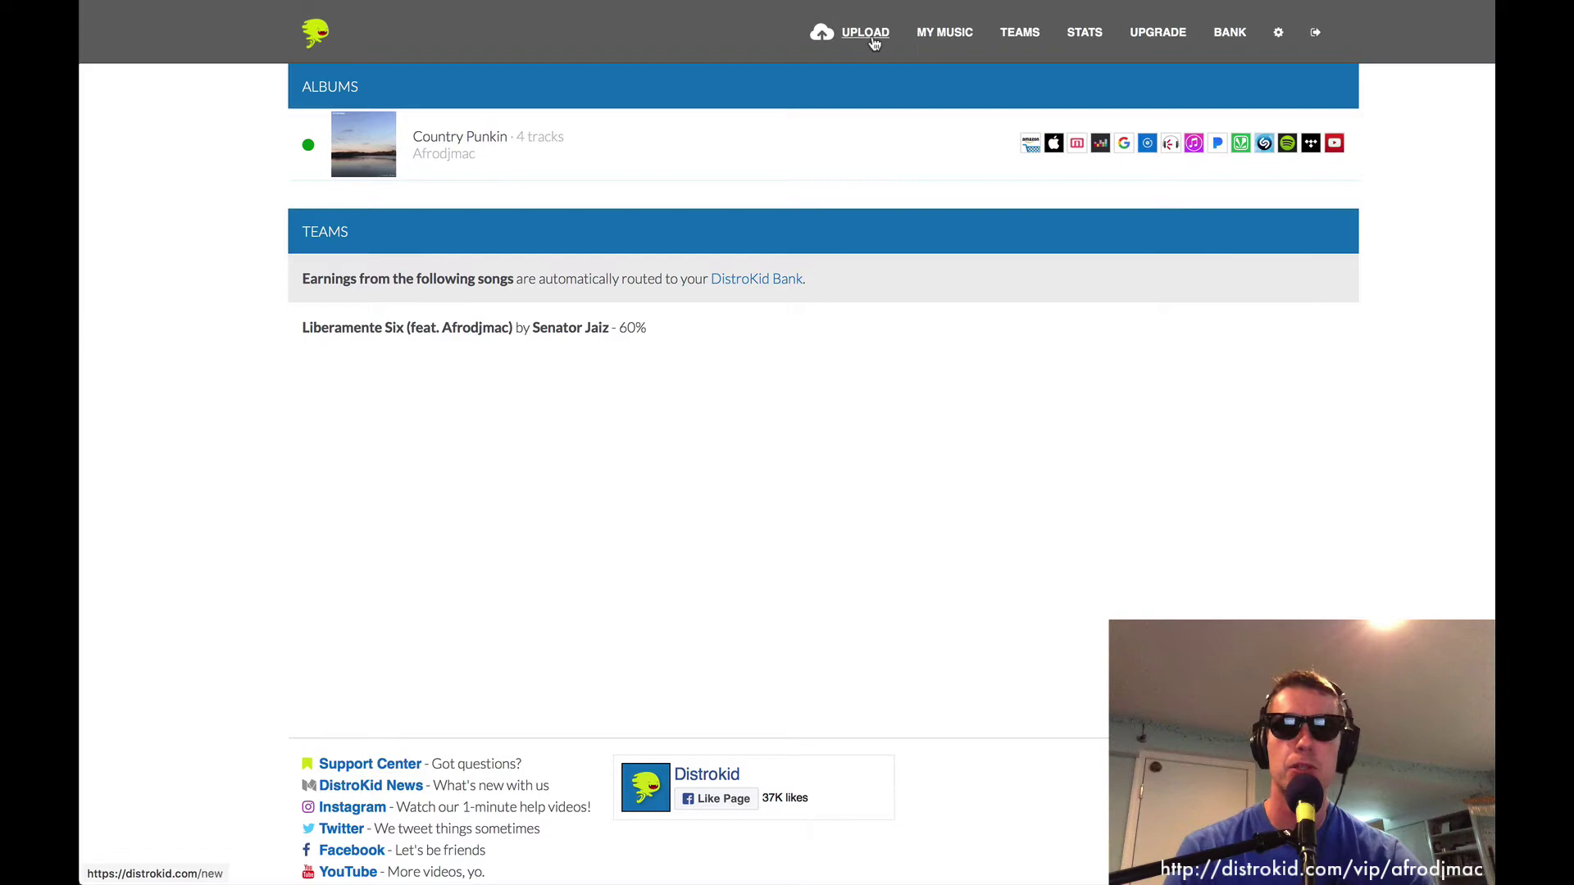
# Open the Upload Music form and look over its default stores and single-song setting.
pyautogui.click(874, 41)
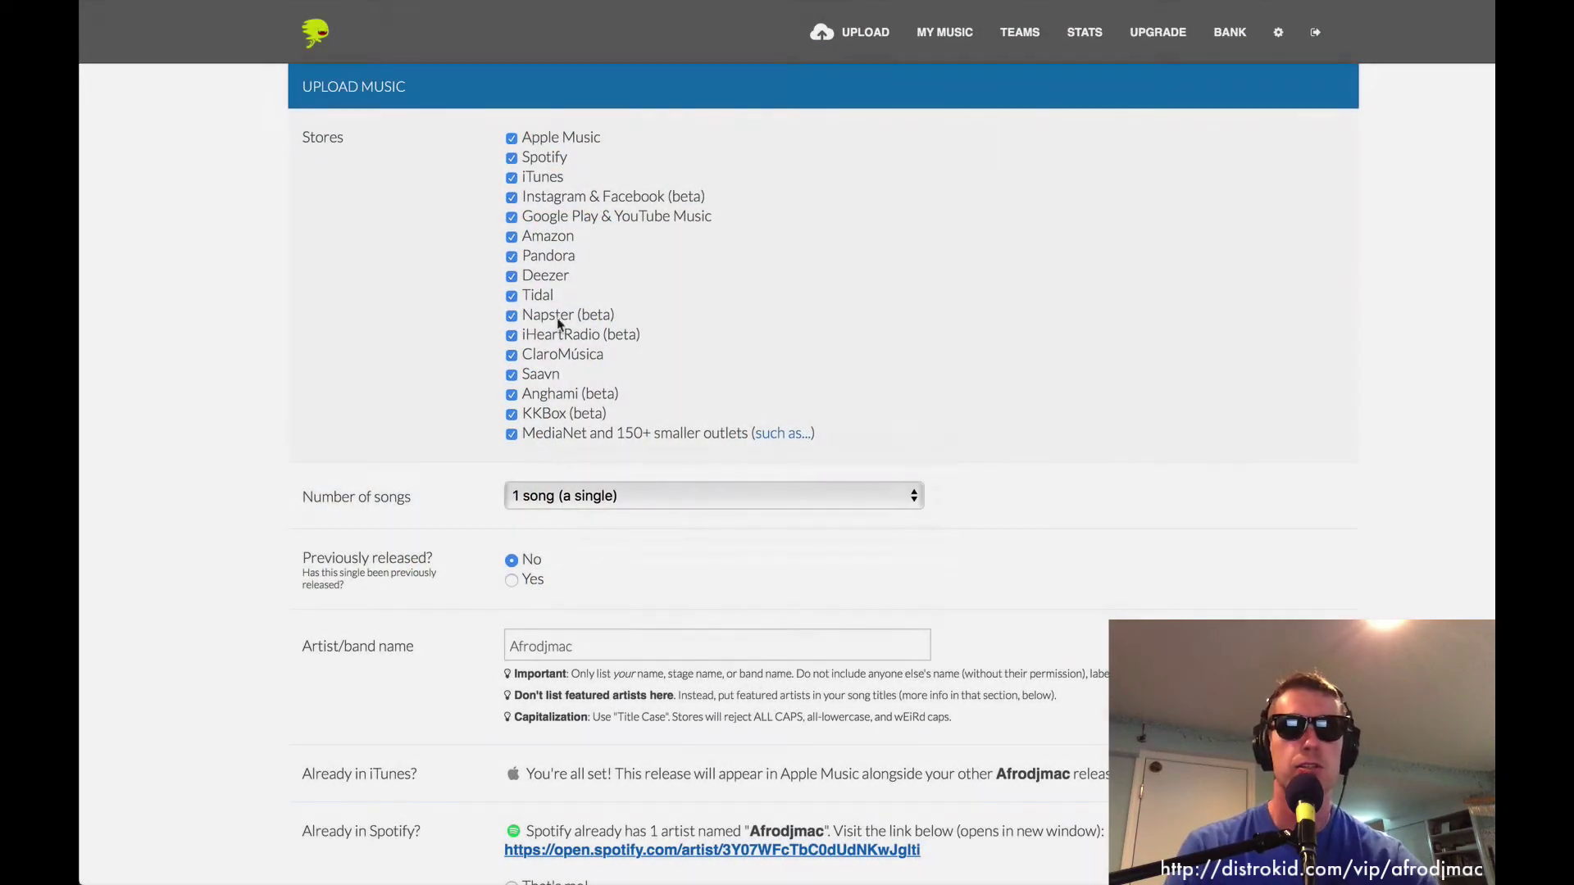
pyautogui.scroll(-12, 733, 625)
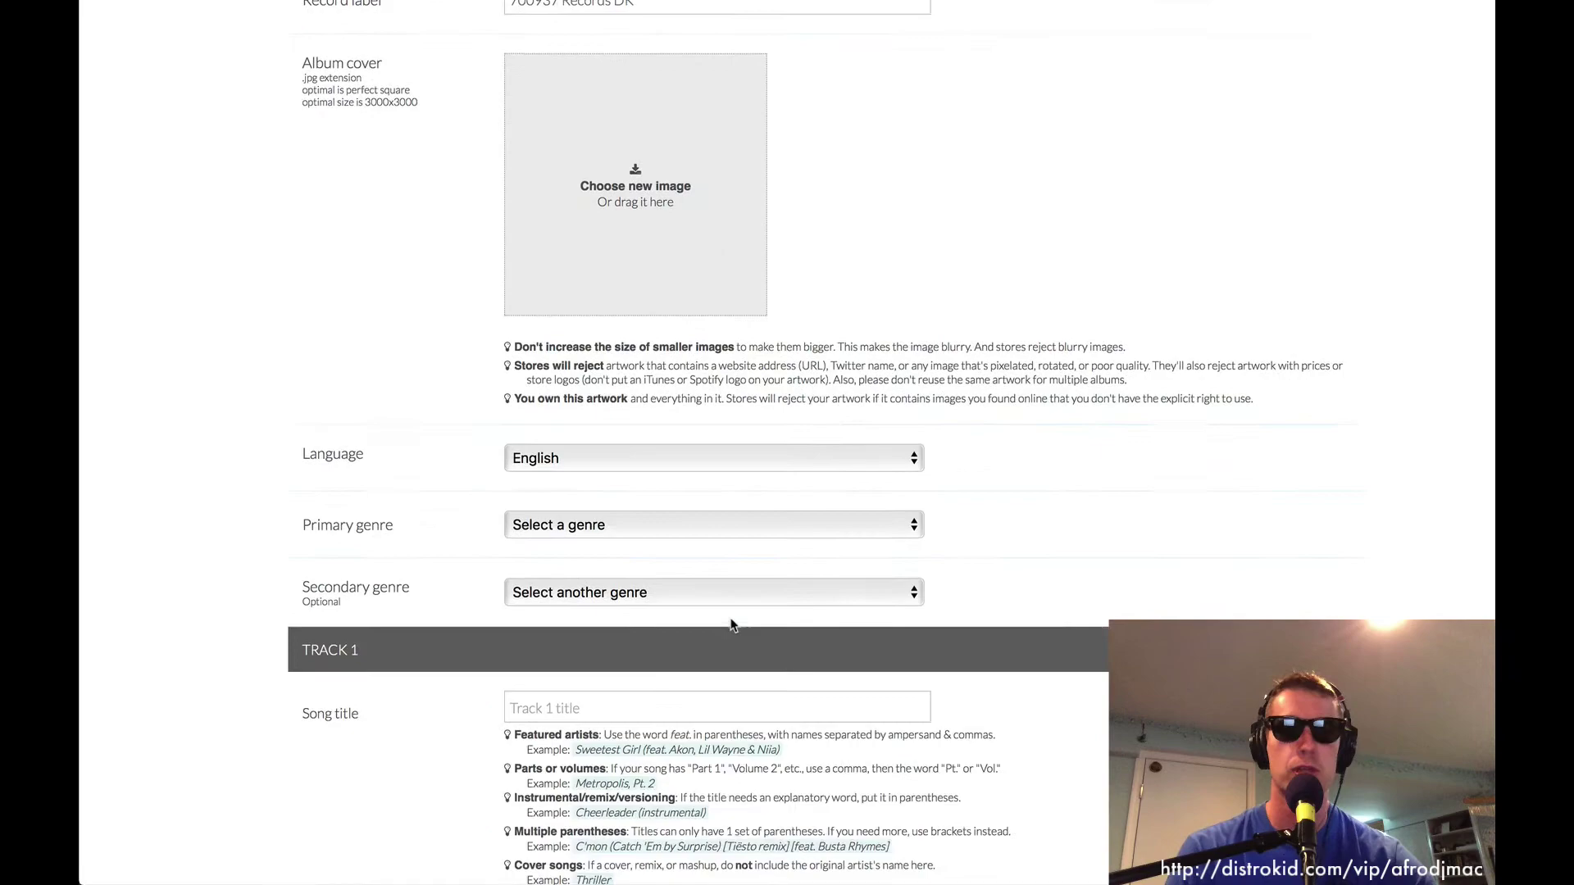
pyautogui.scroll(-15, 732, 625)
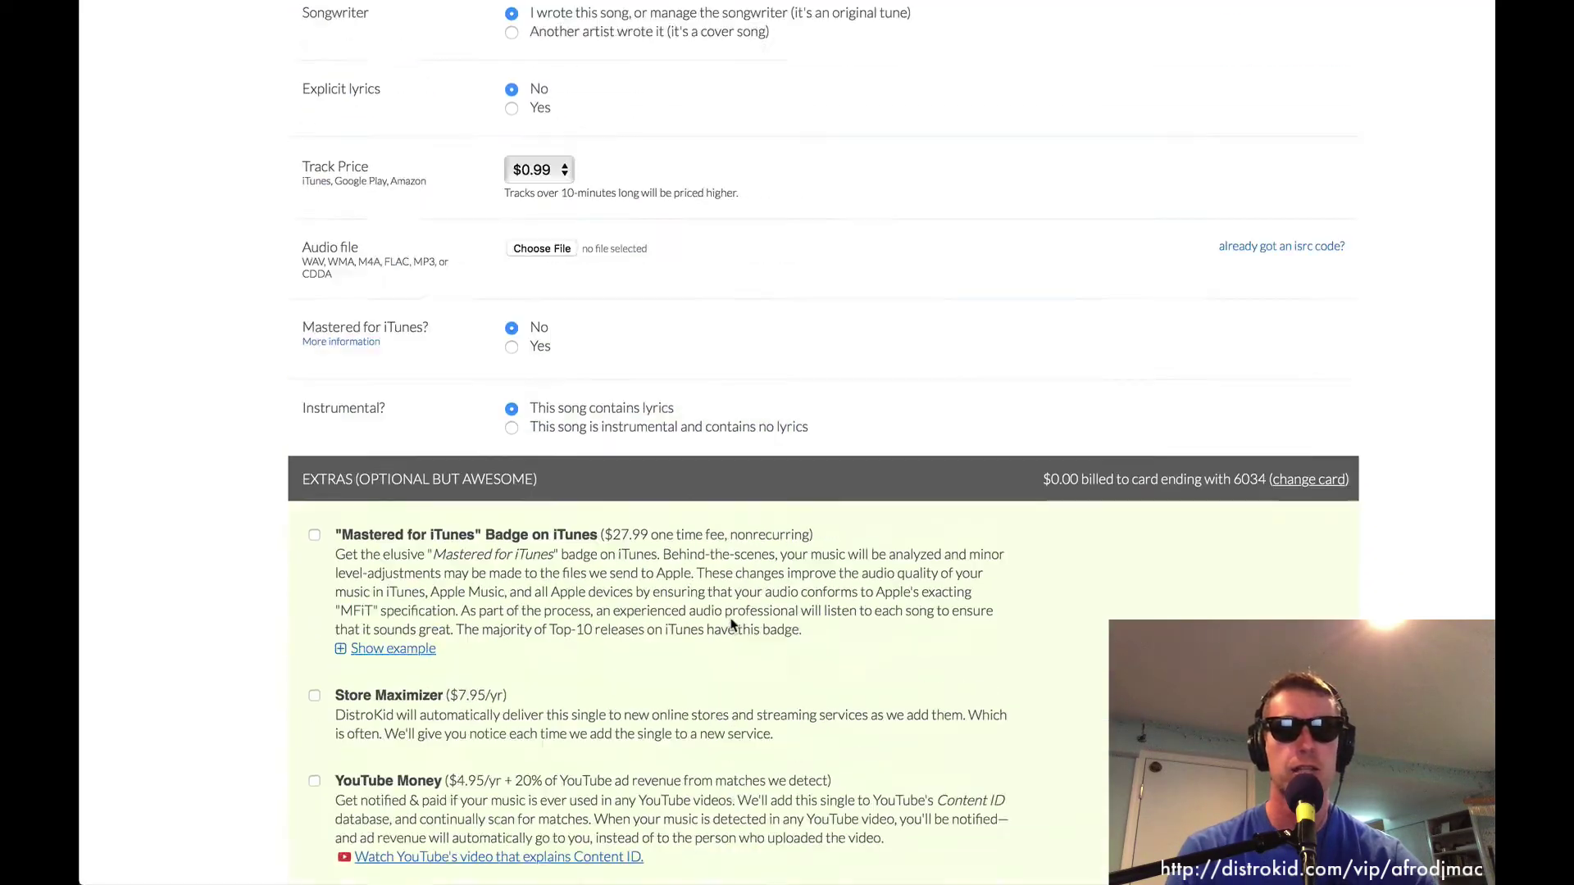
pyautogui.scroll(20, 732, 625)
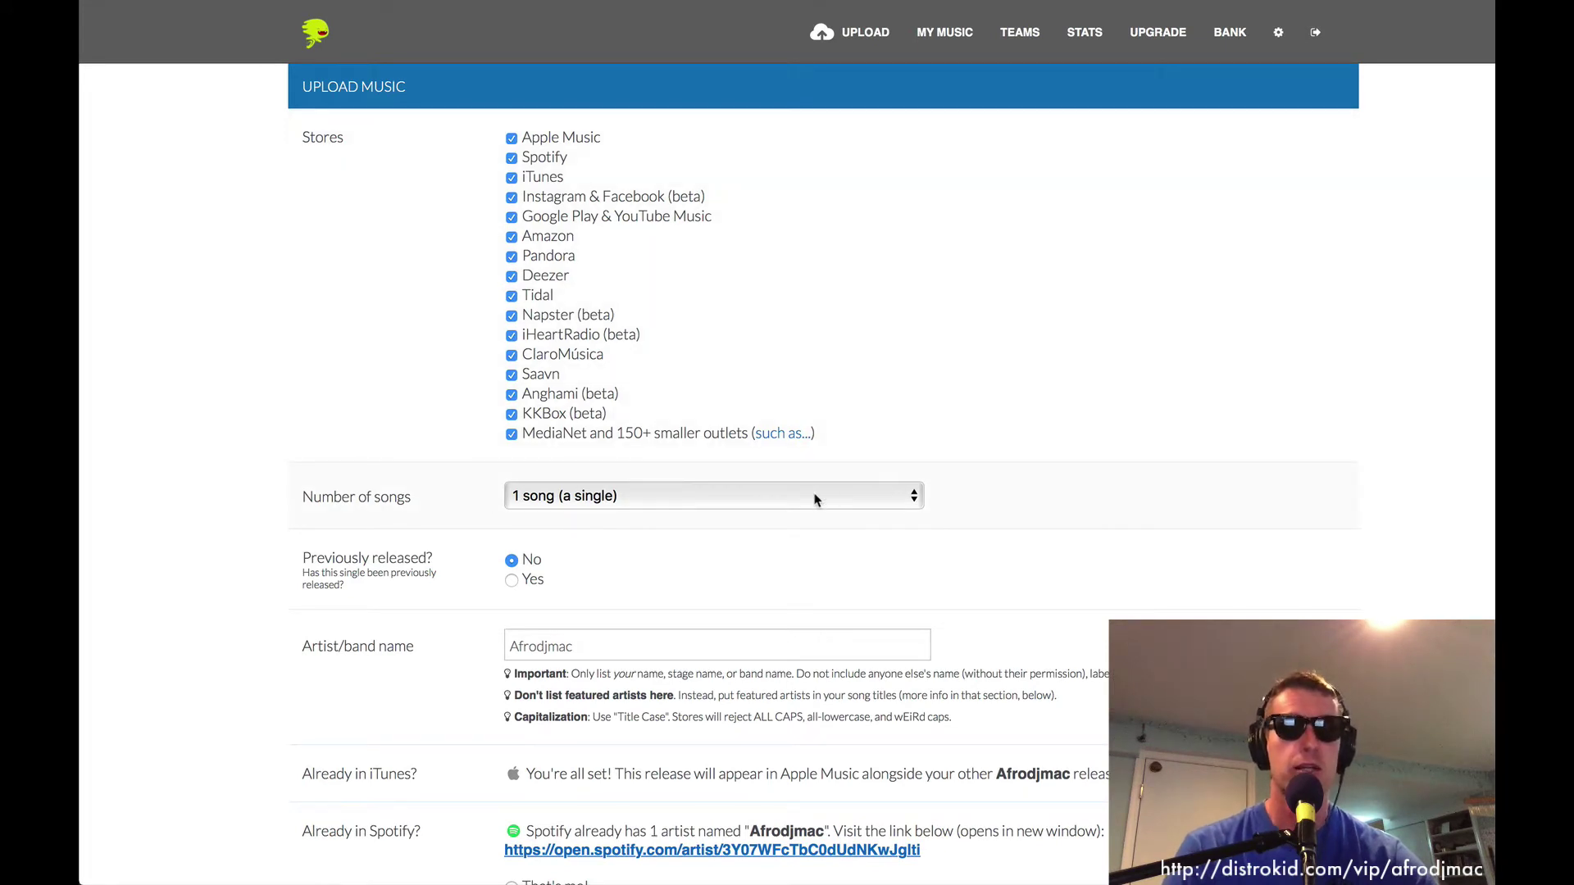
# Set the release to 4 songs and change the release year to 2011.
pyautogui.click(750, 492)
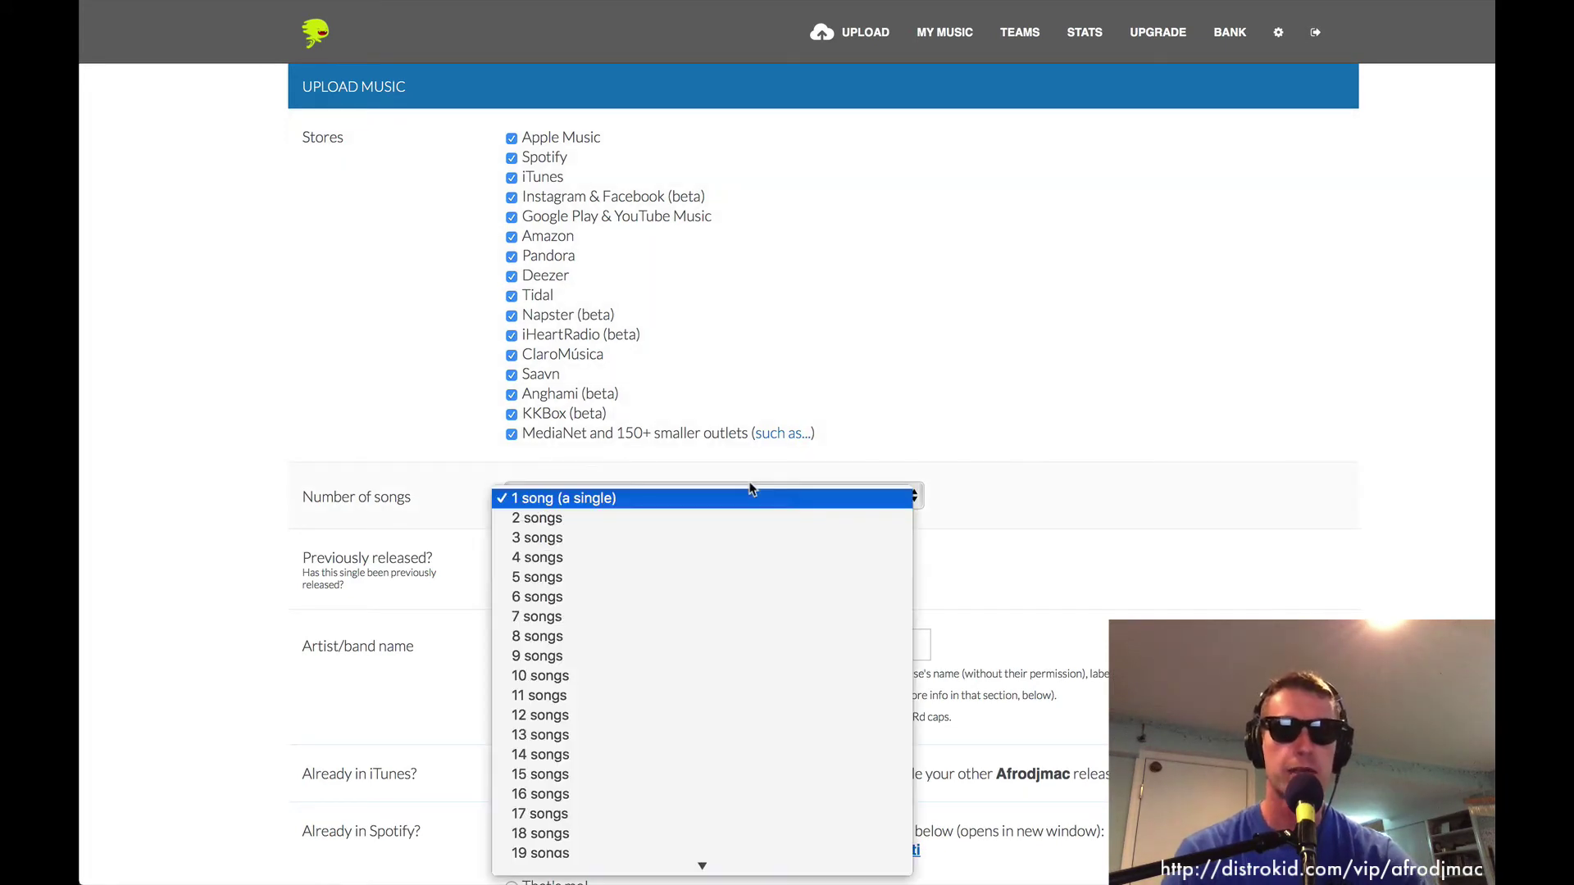
pyautogui.click(750, 566)
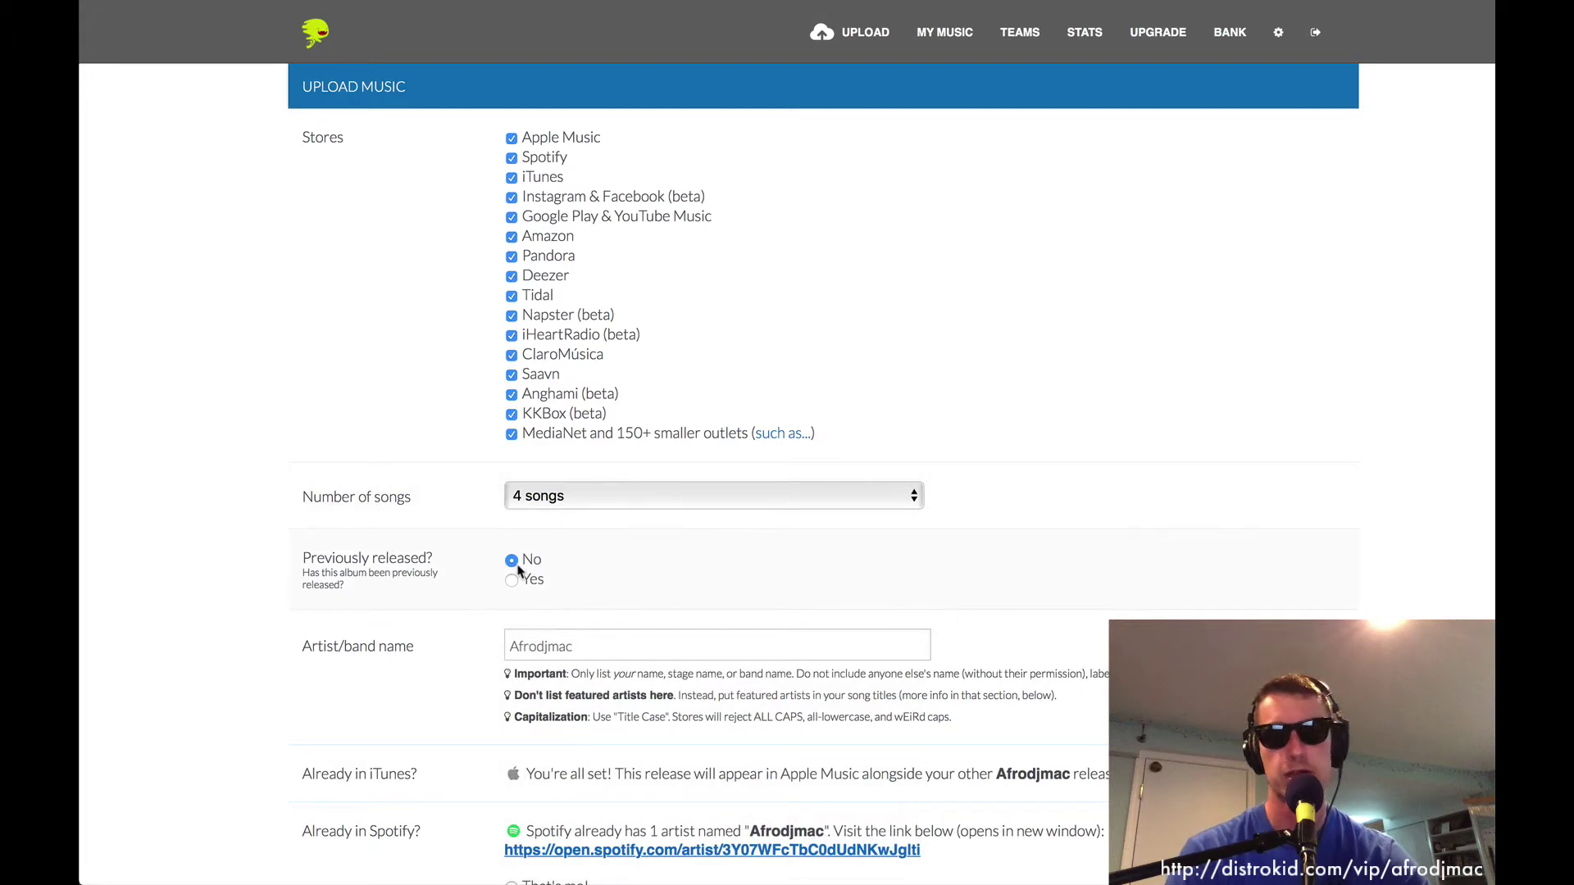
pyautogui.scroll(-3, 759, 590)
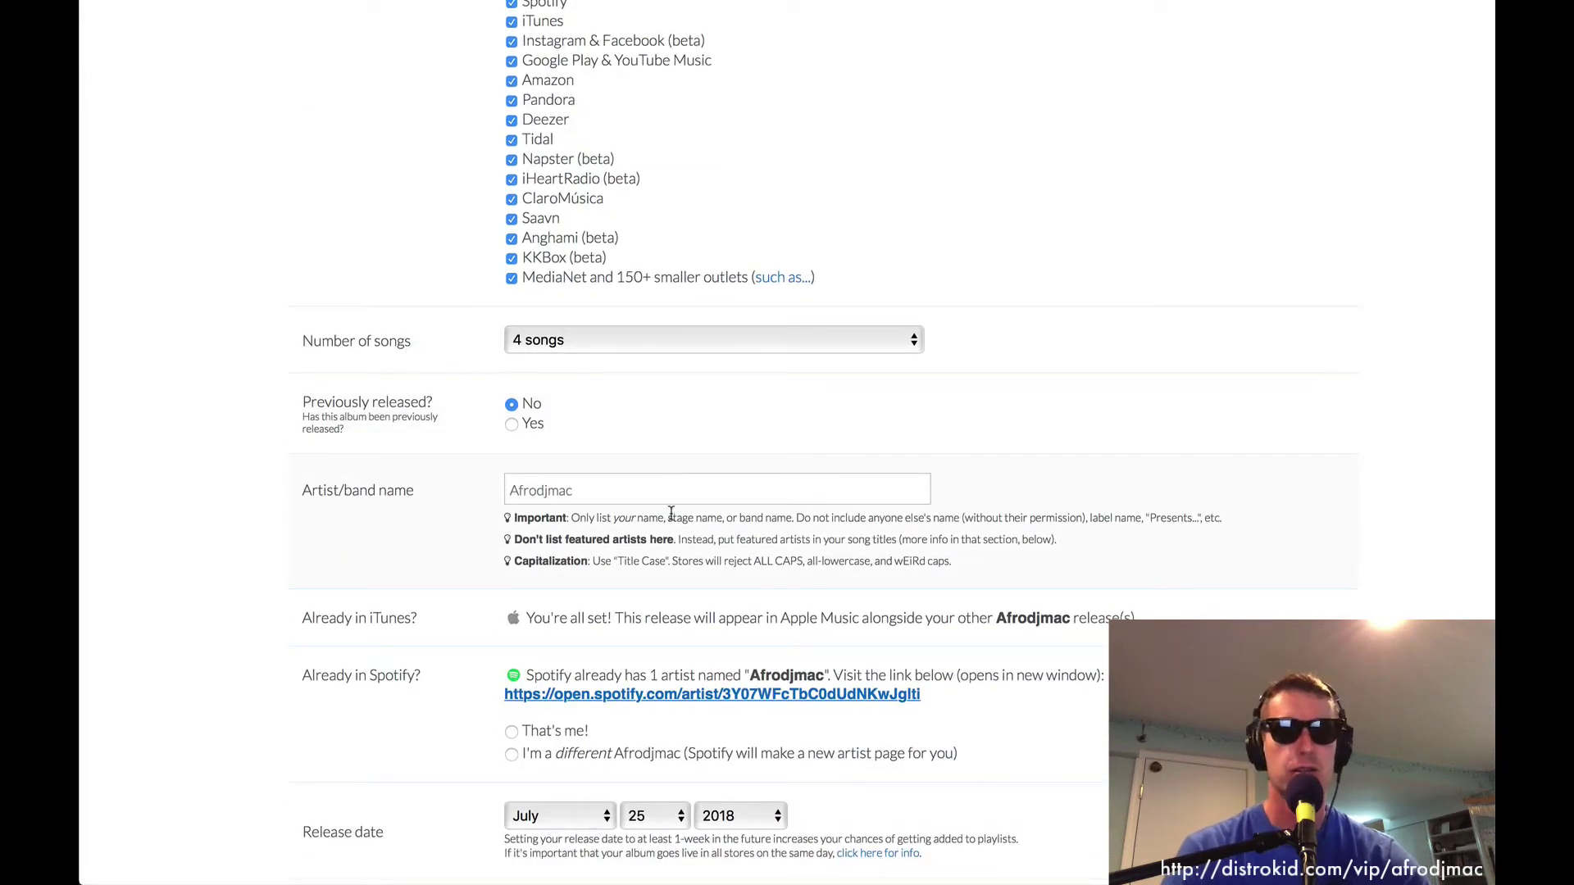
pyautogui.scroll(-3, 671, 513)
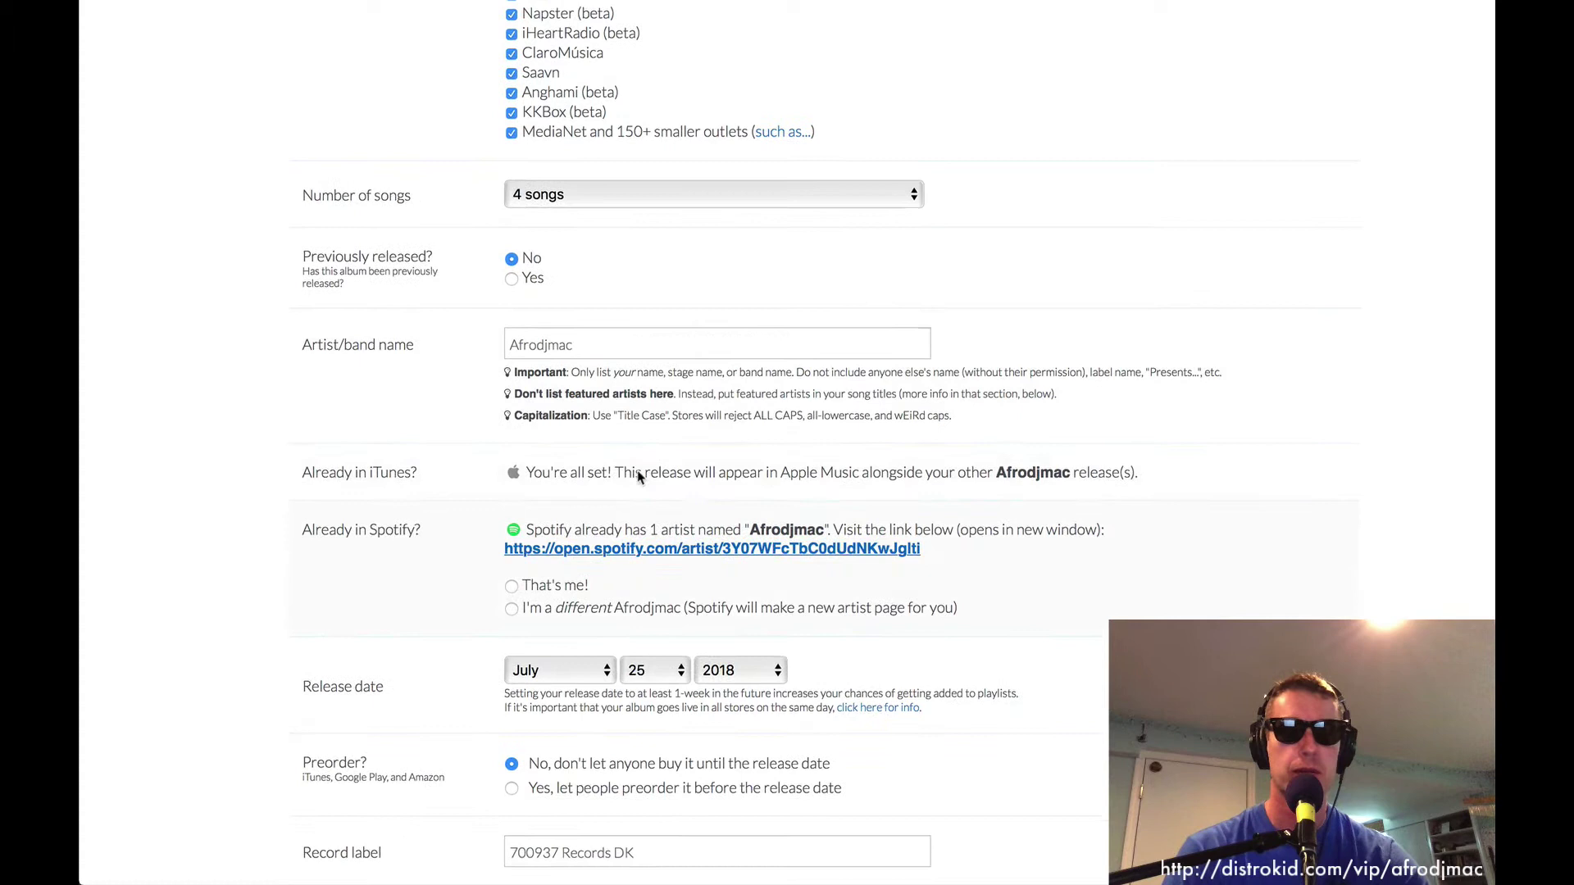
pyautogui.scroll(-3, 608, 498)
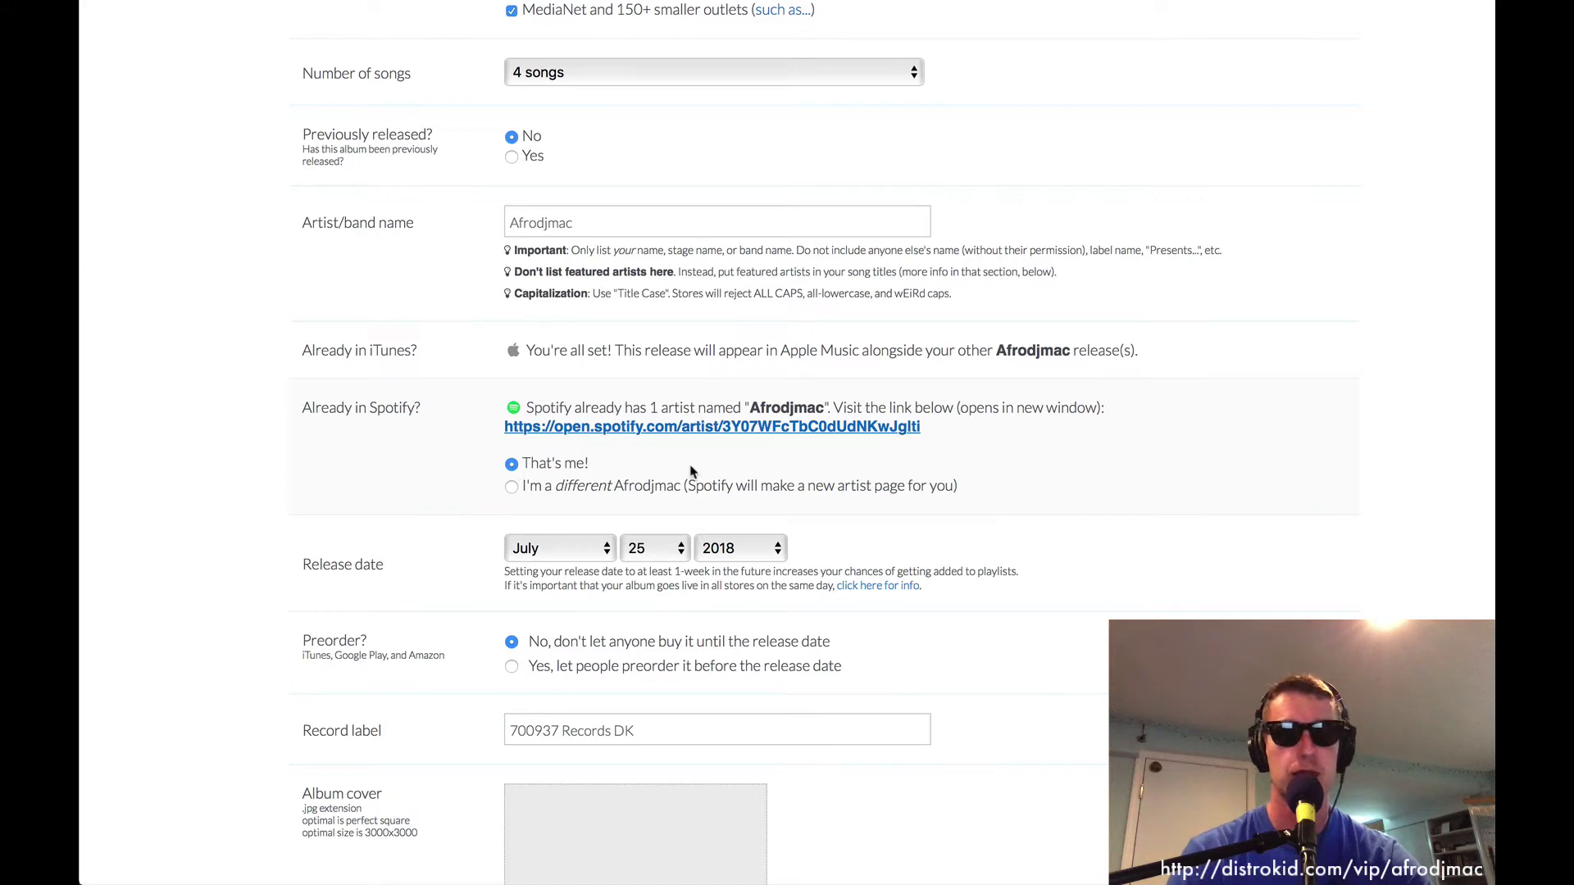
pyautogui.scroll(-3, 691, 471)
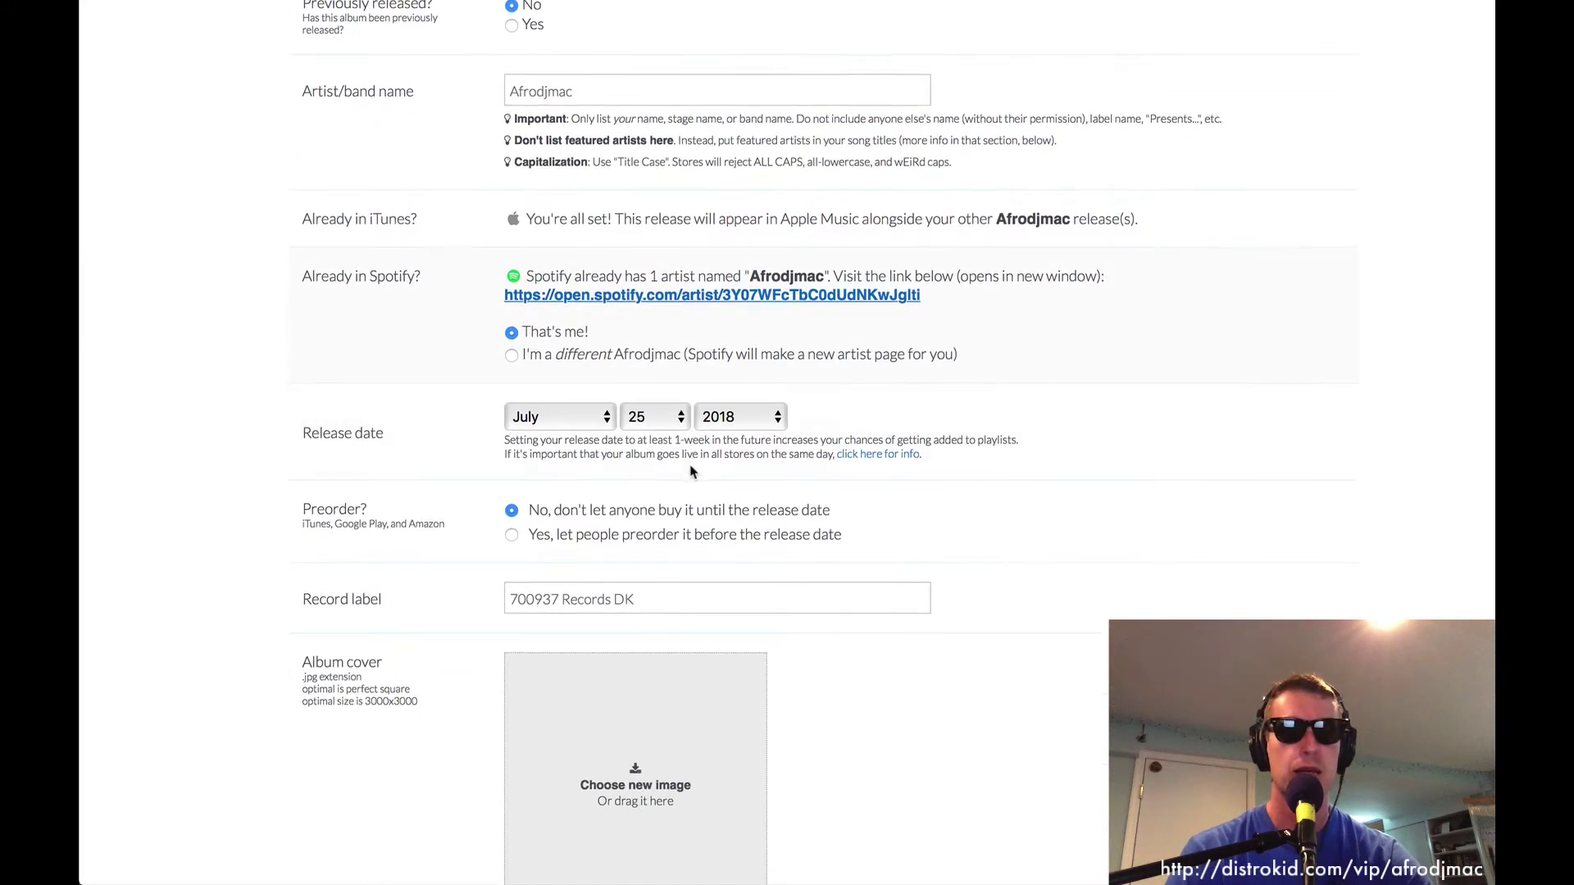
pyautogui.click(723, 420)
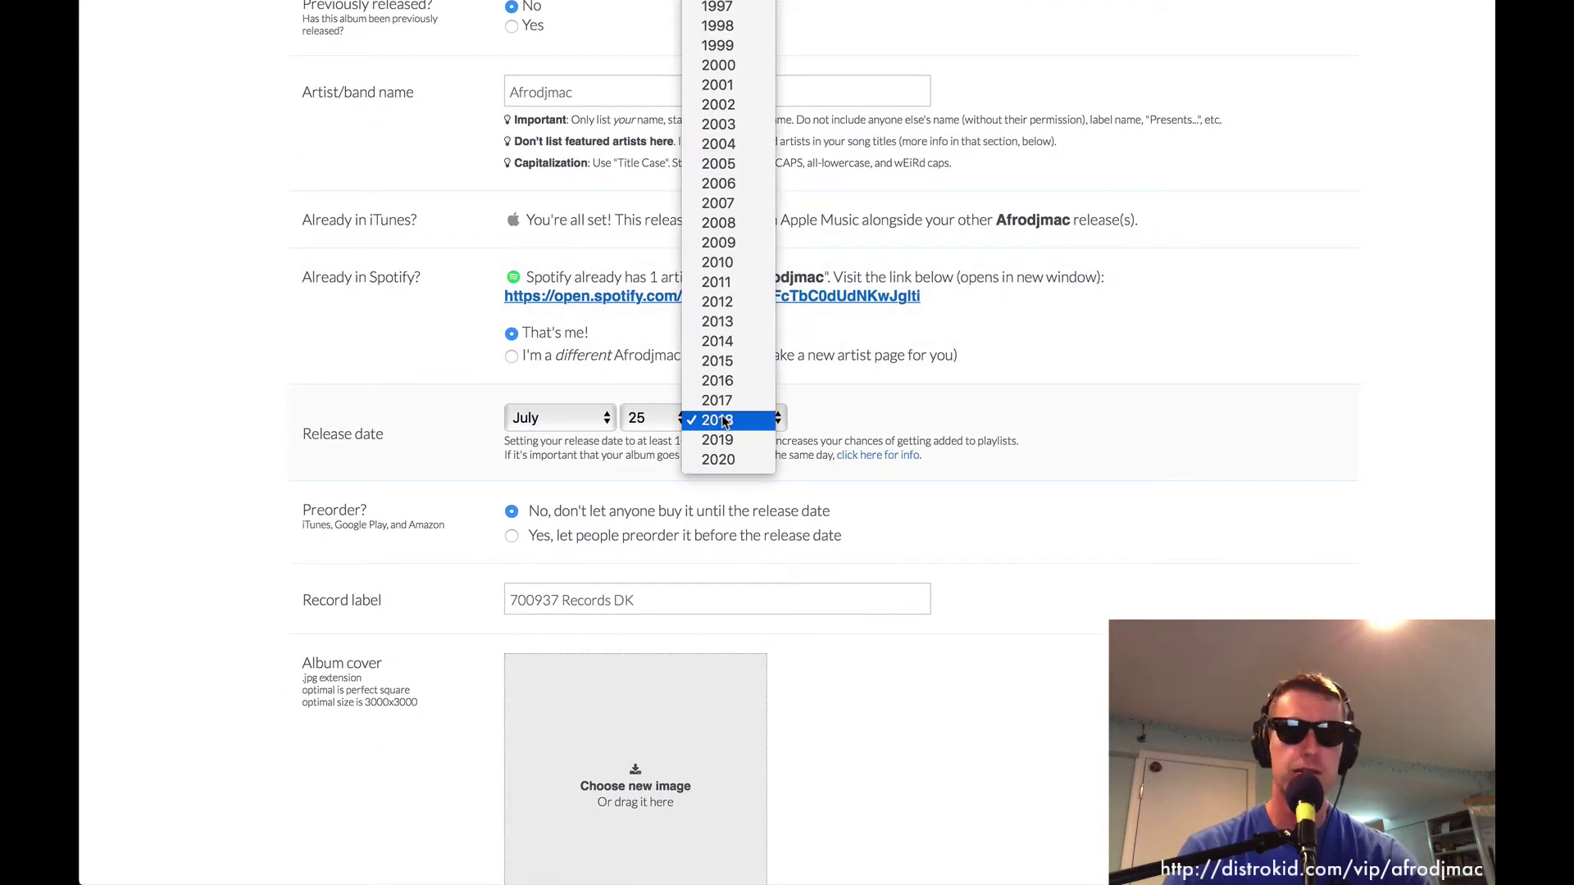
pyautogui.click(732, 283)
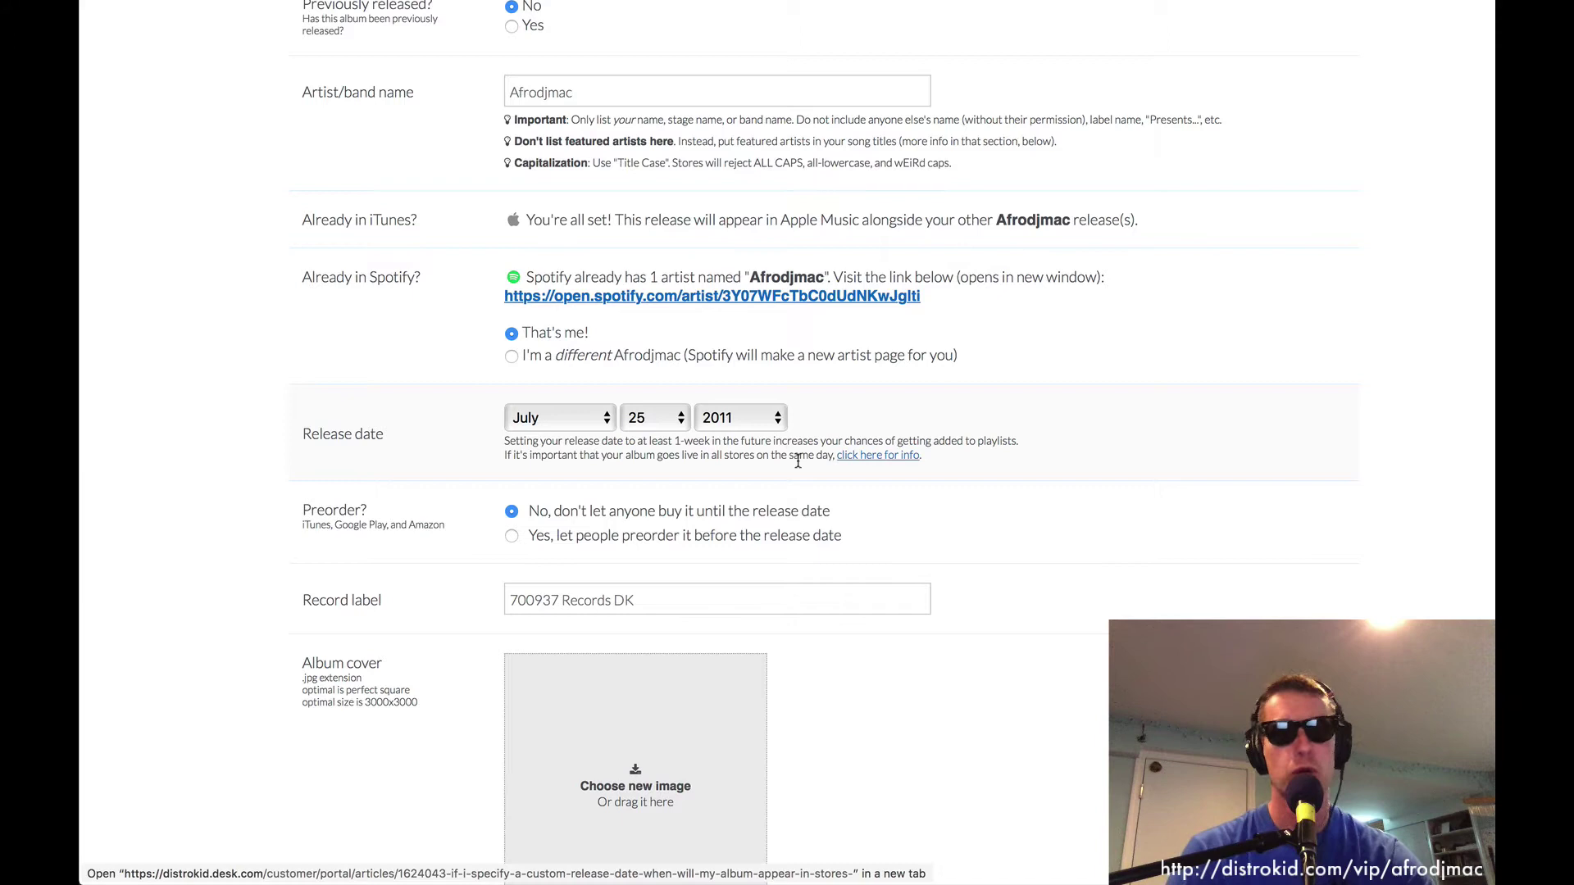
pyautogui.click(991, 3)
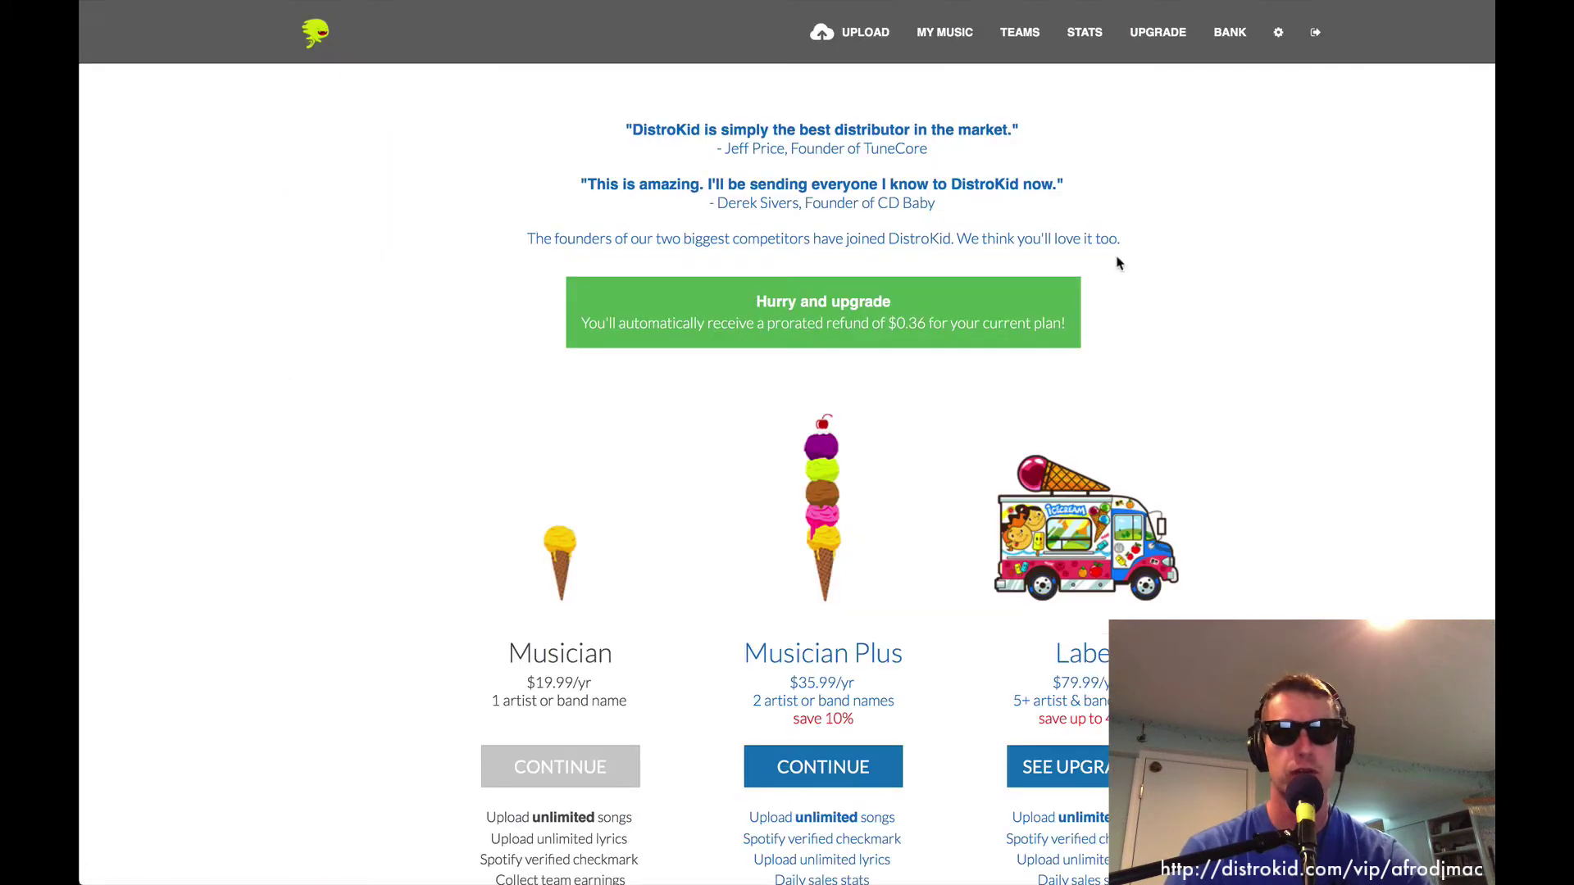
pyautogui.scroll(-5, 1201, 588)
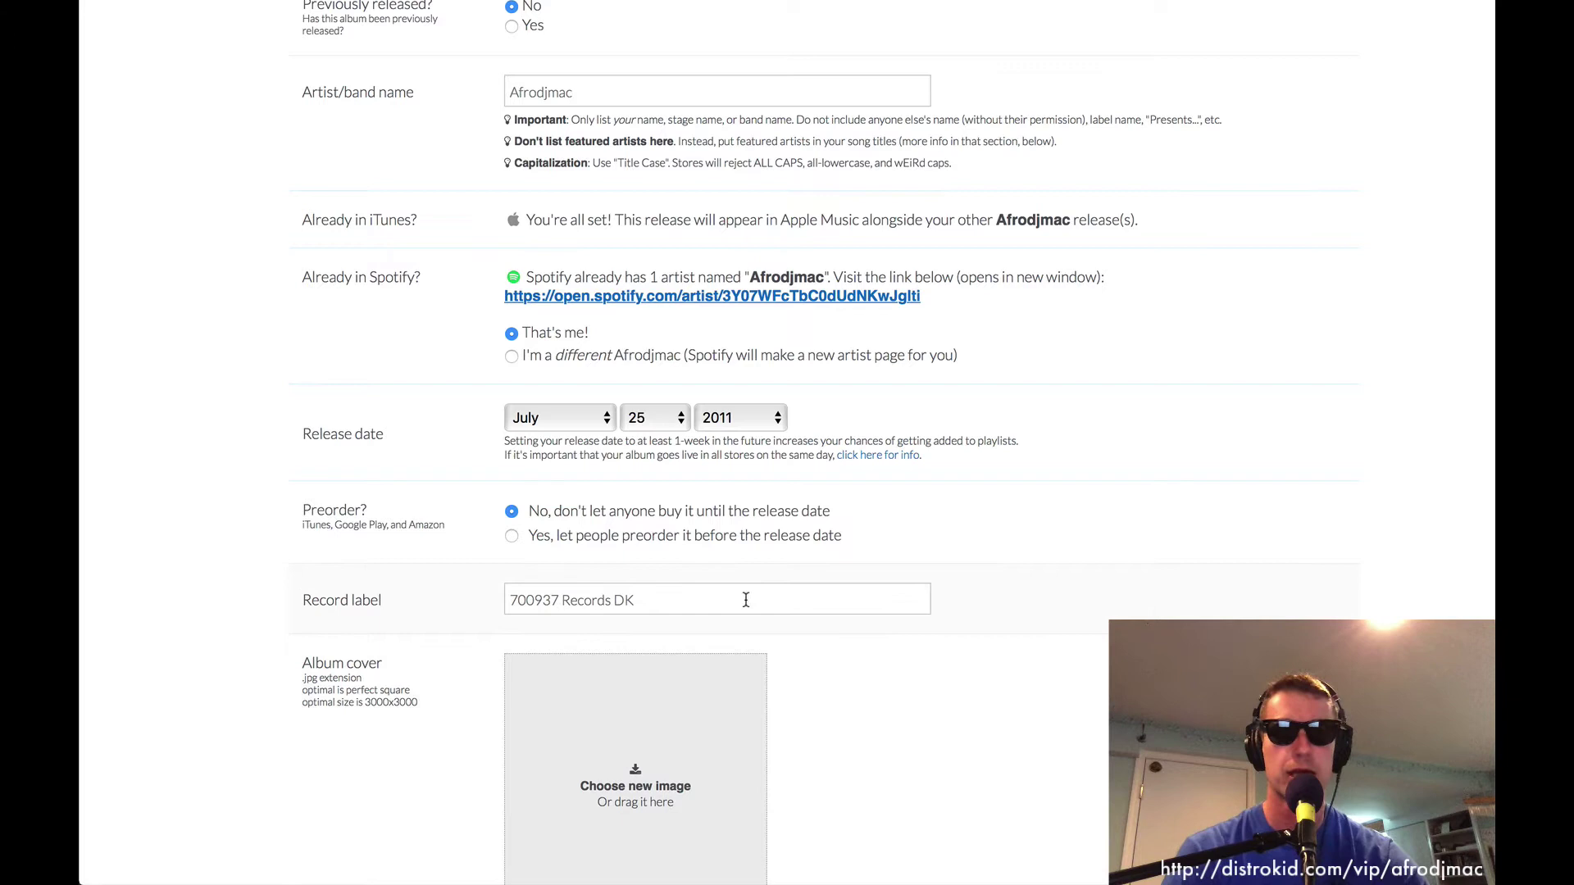
# Load the cover image from the Cowboys and Synthesizers folder as album artwork.
pyautogui.scroll(-5, 764, 605)
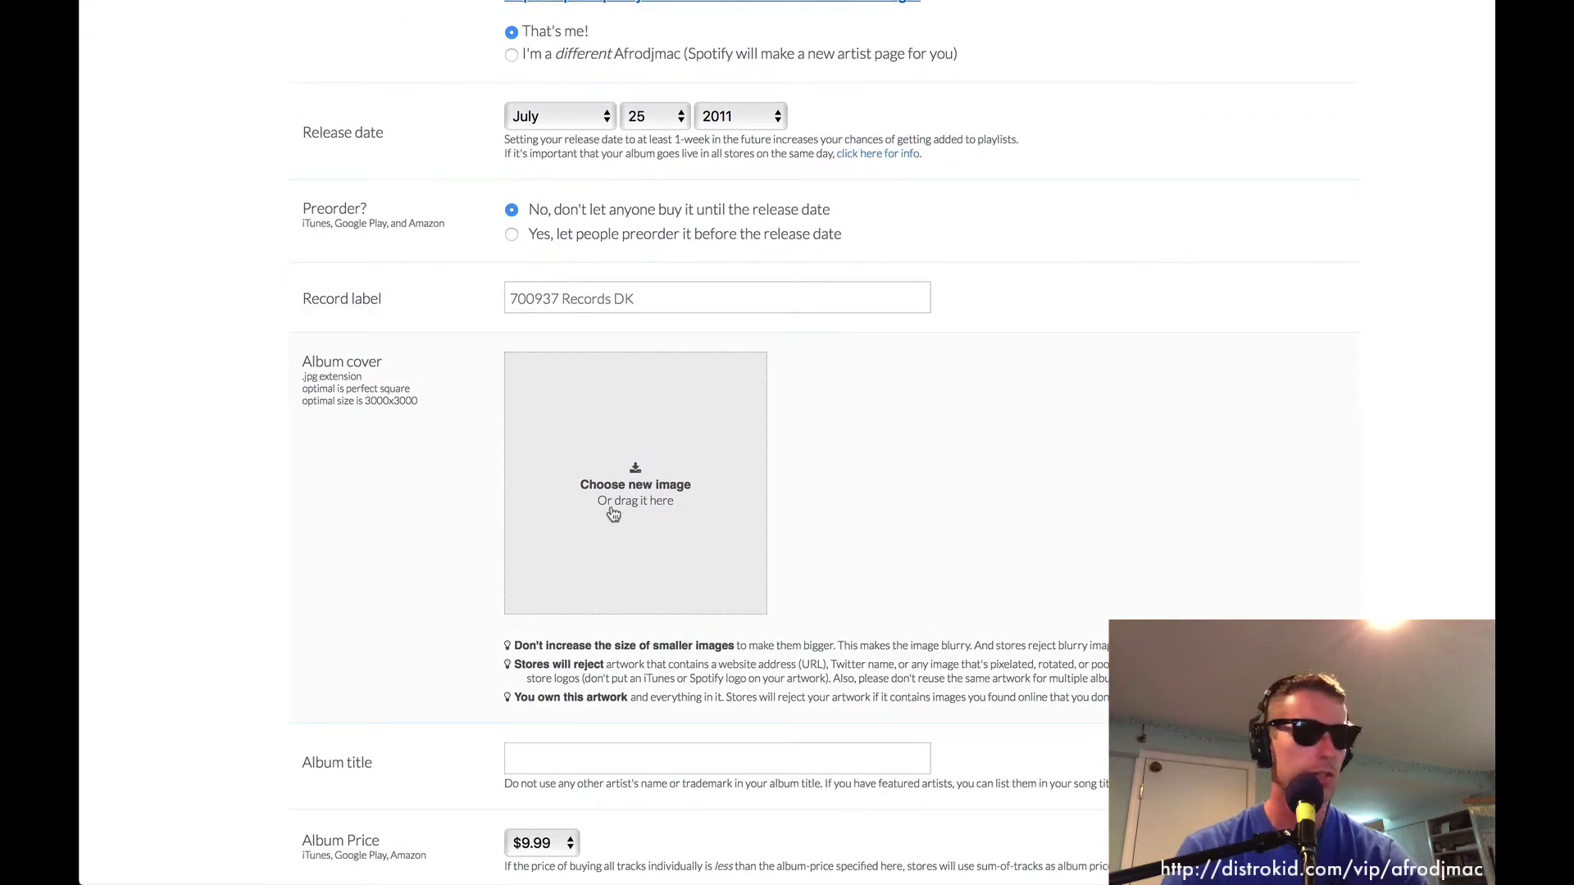
pyautogui.click(681, 476)
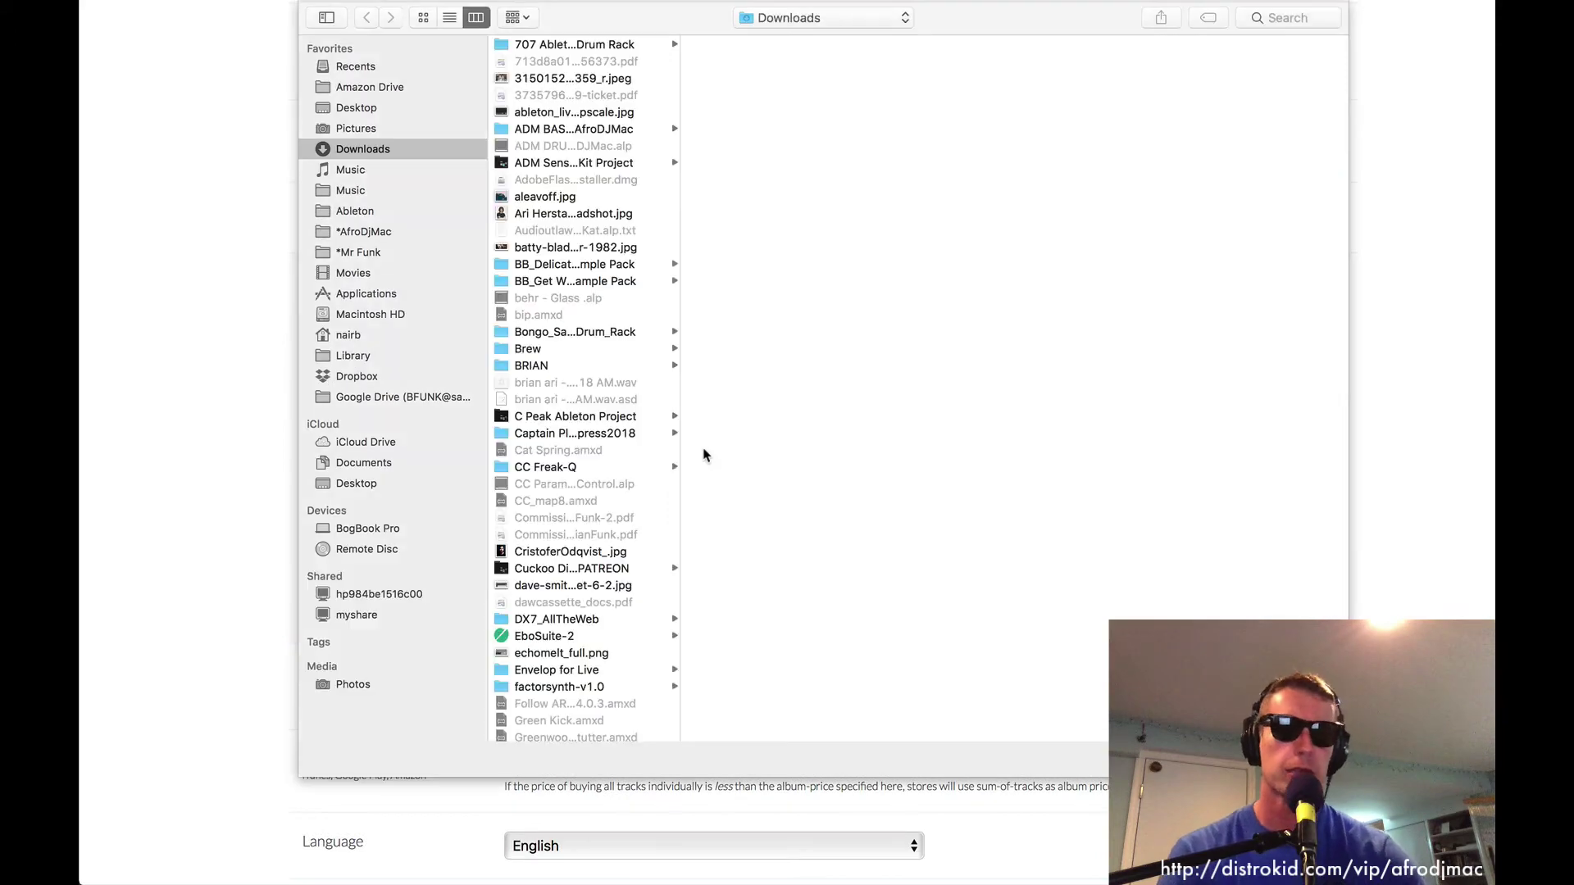
pyautogui.click(364, 231)
pyautogui.scroll(-10, 552, 455)
pyautogui.click(552, 456)
pyautogui.click(754, 147)
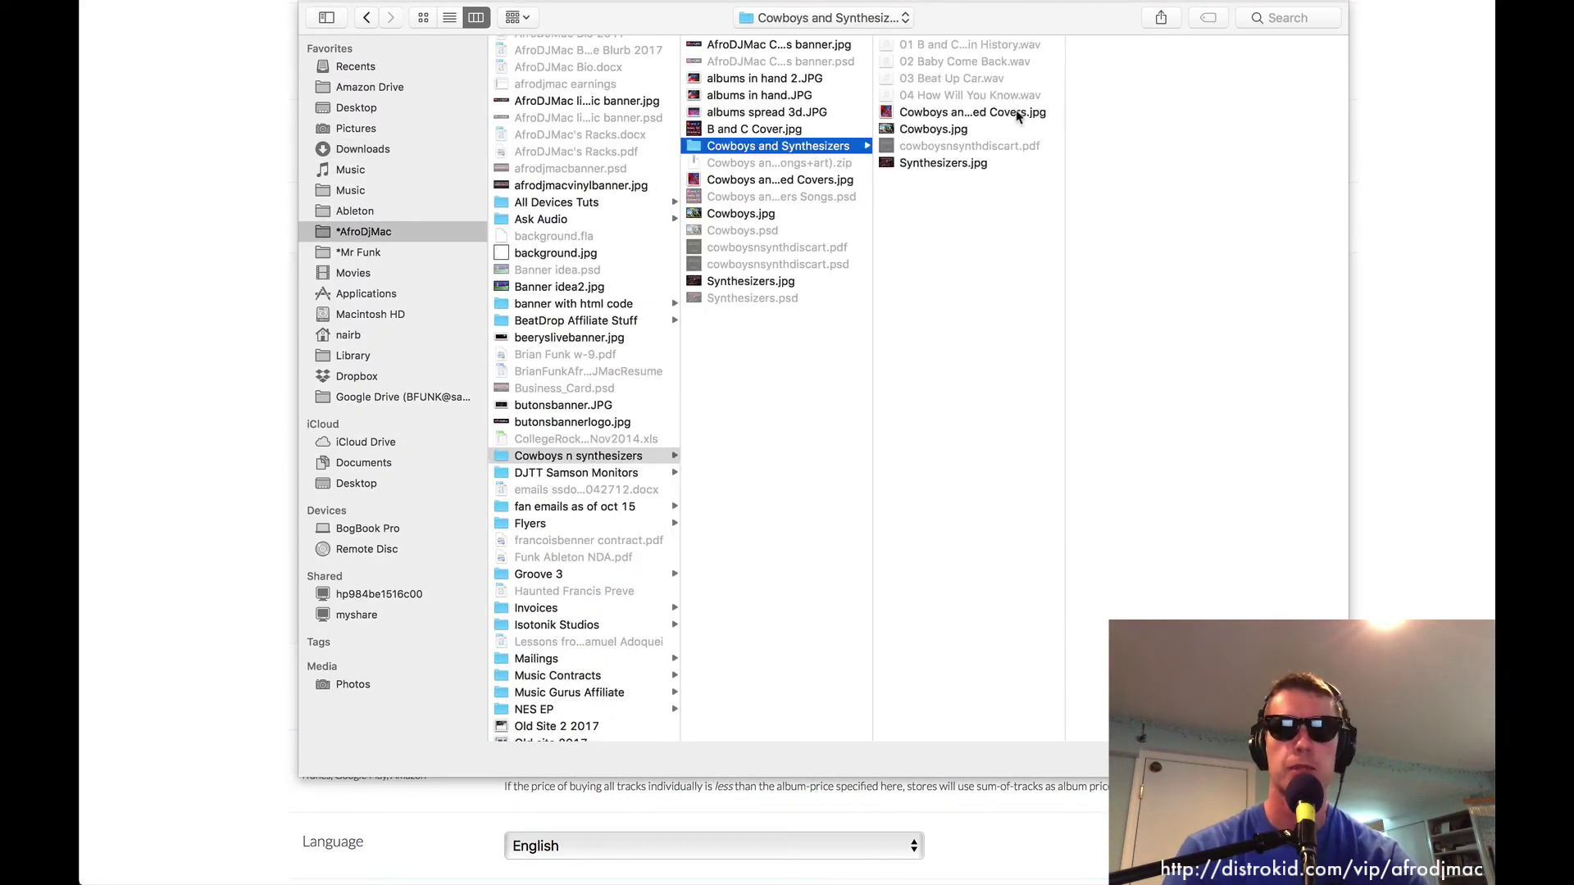
pyautogui.doubleClick(1019, 112)
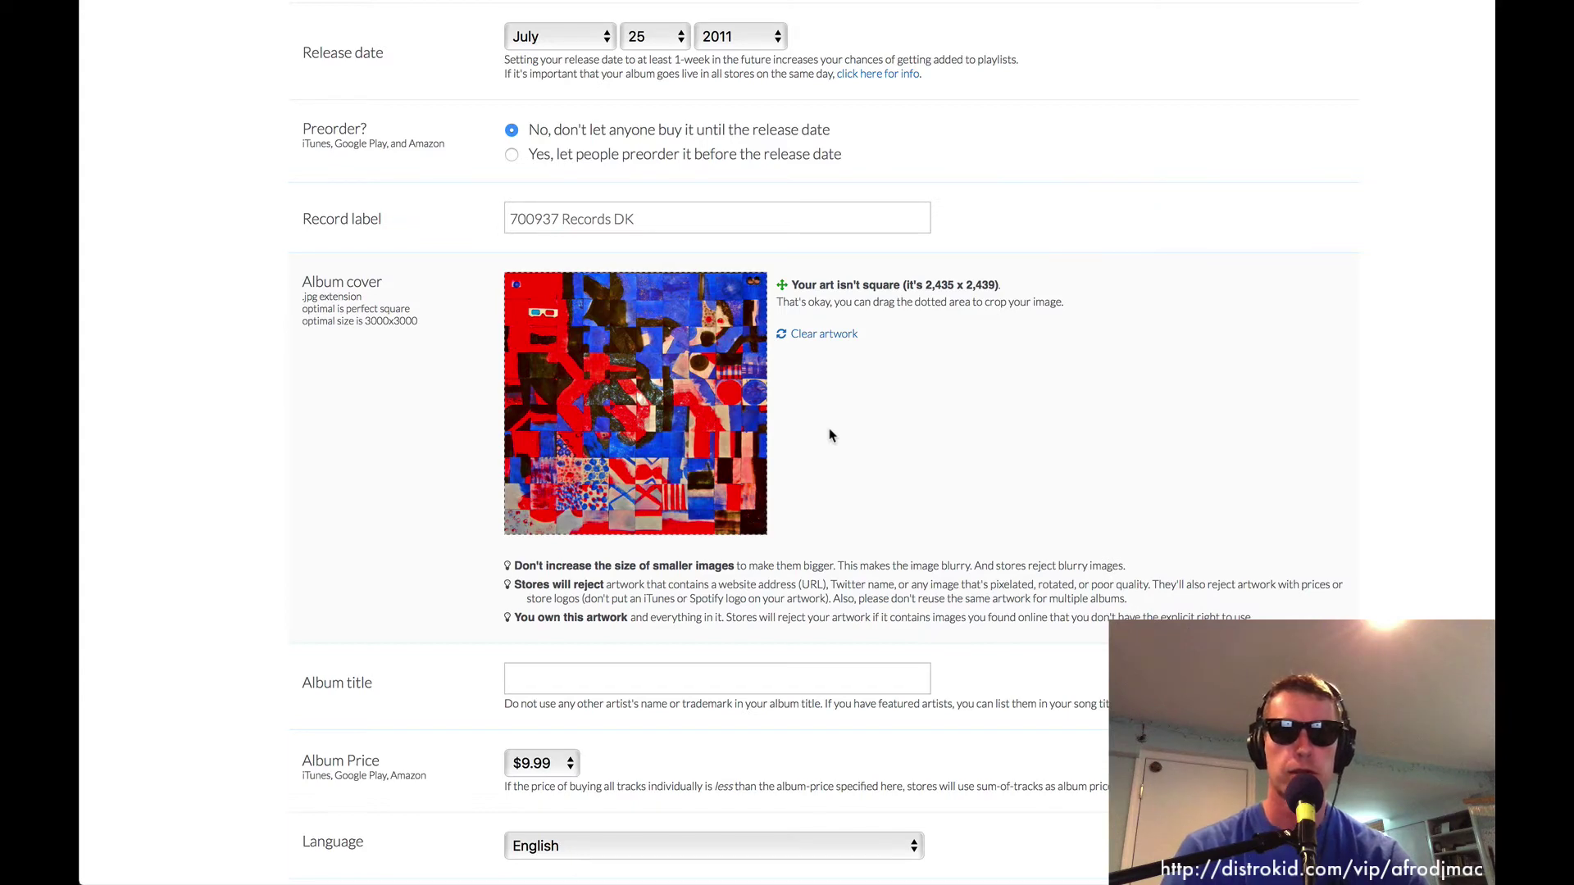
# Enter the album title 'Cowboys and Synthesizers'.
pyautogui.scroll(-5, 829, 434)
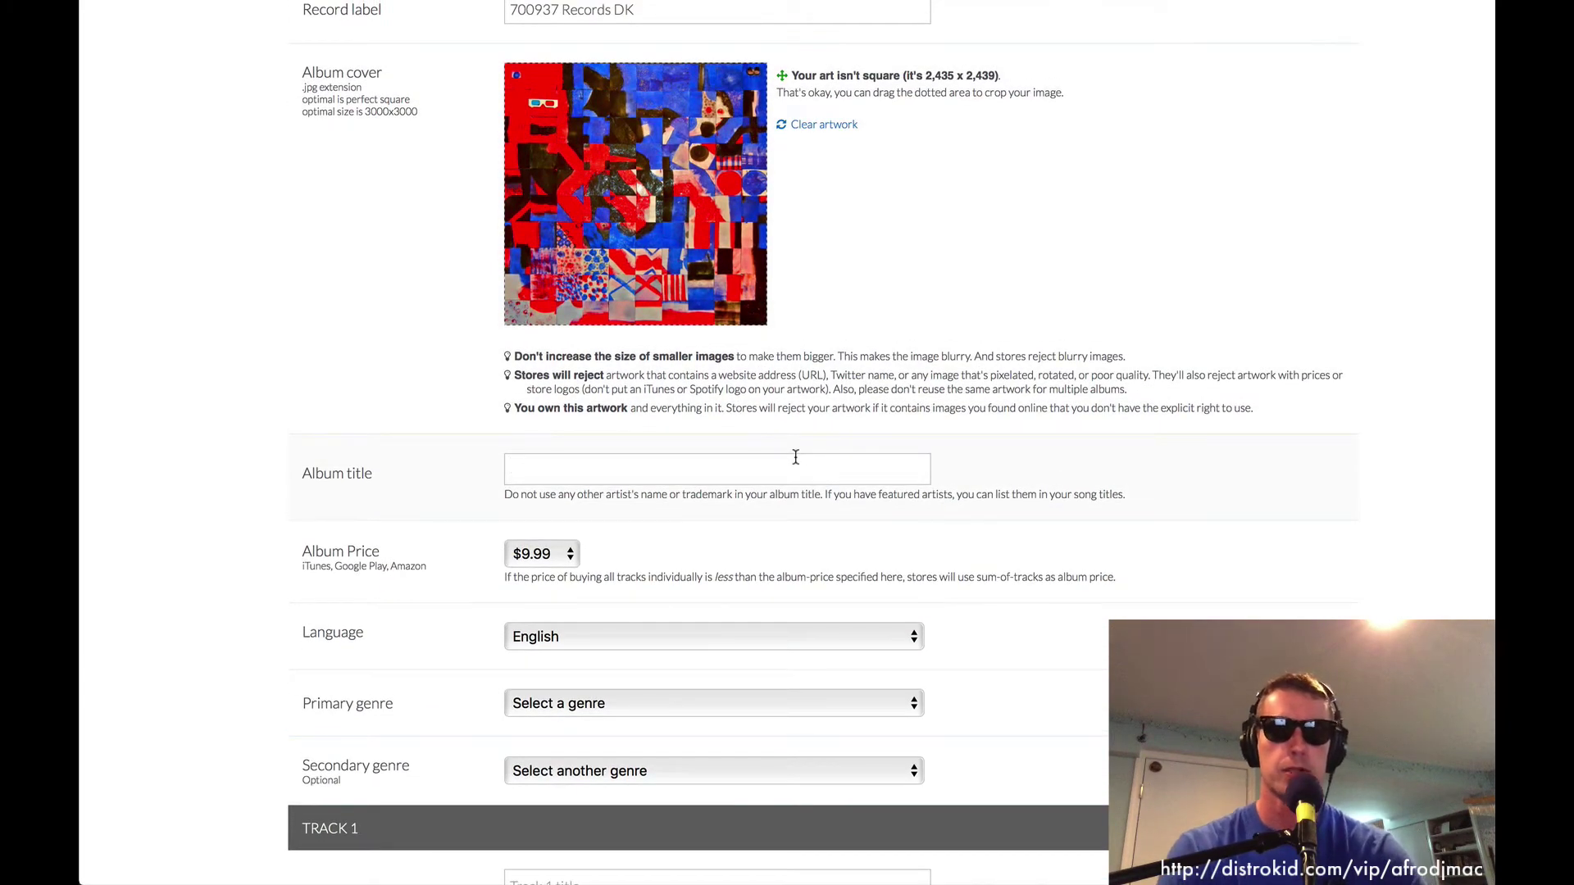
pyautogui.click(796, 456)
pyautogui.write('Cowboys ')
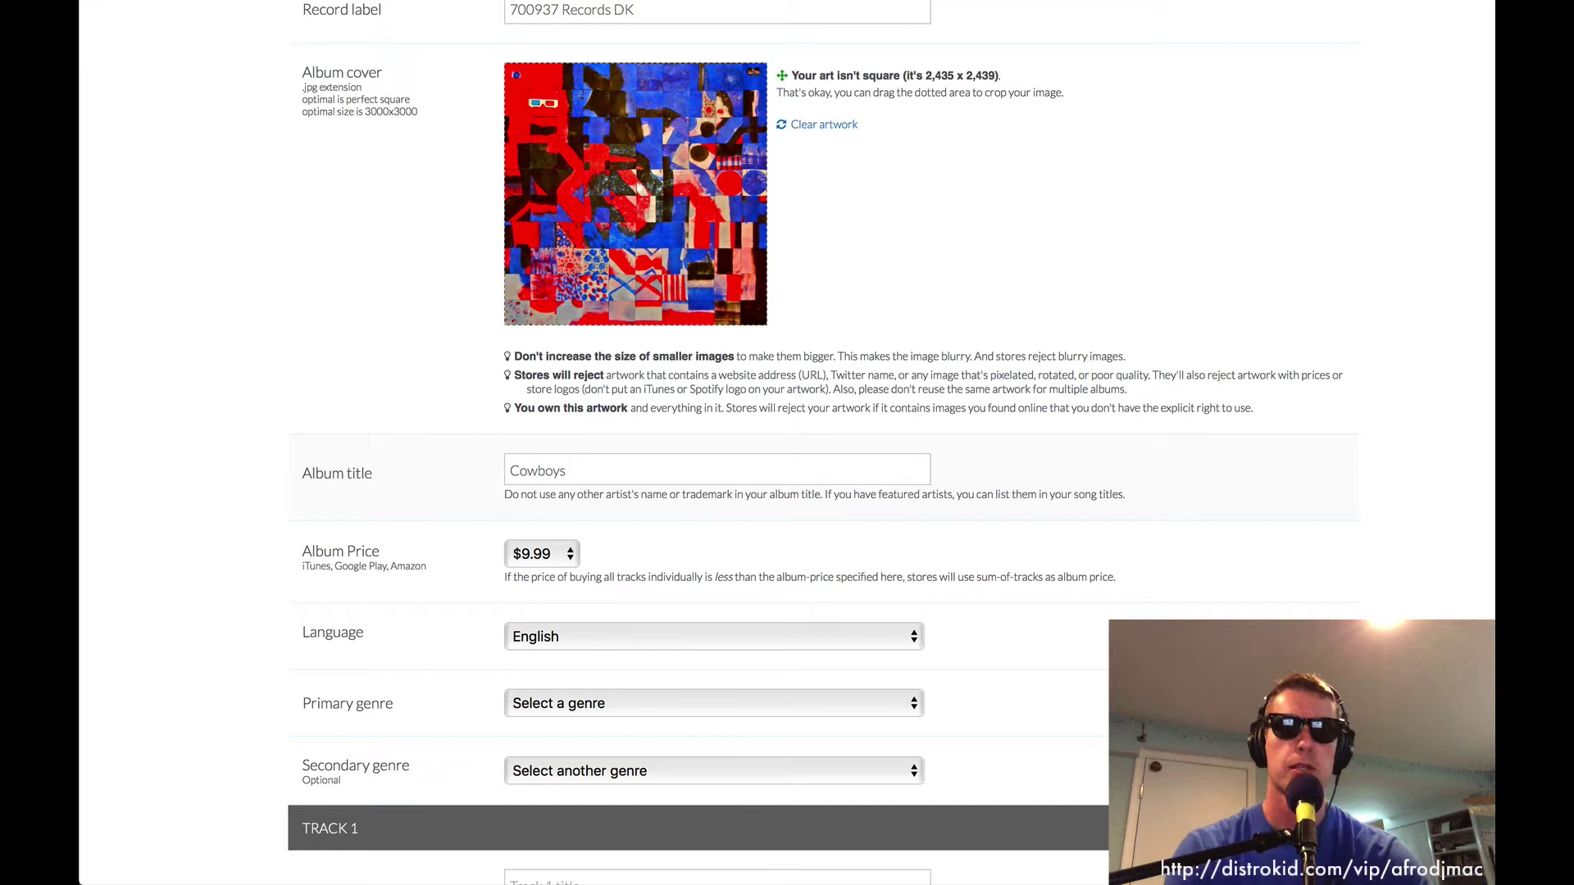
pyautogui.write('and Sy')
pyautogui.press('BackSpace')
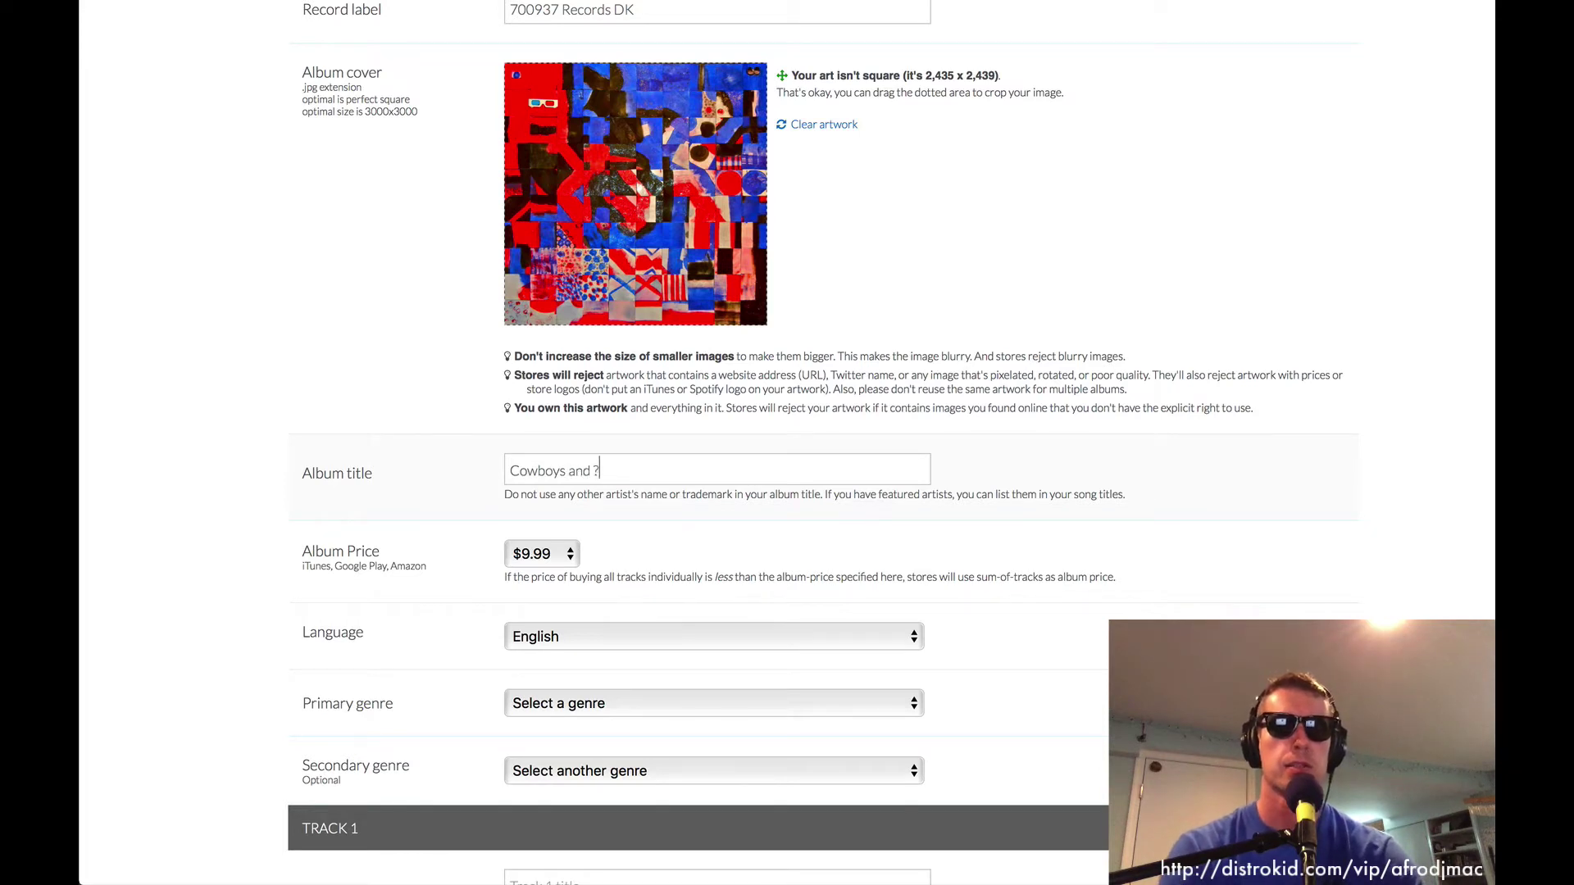
pyautogui.write('ynthesiz')
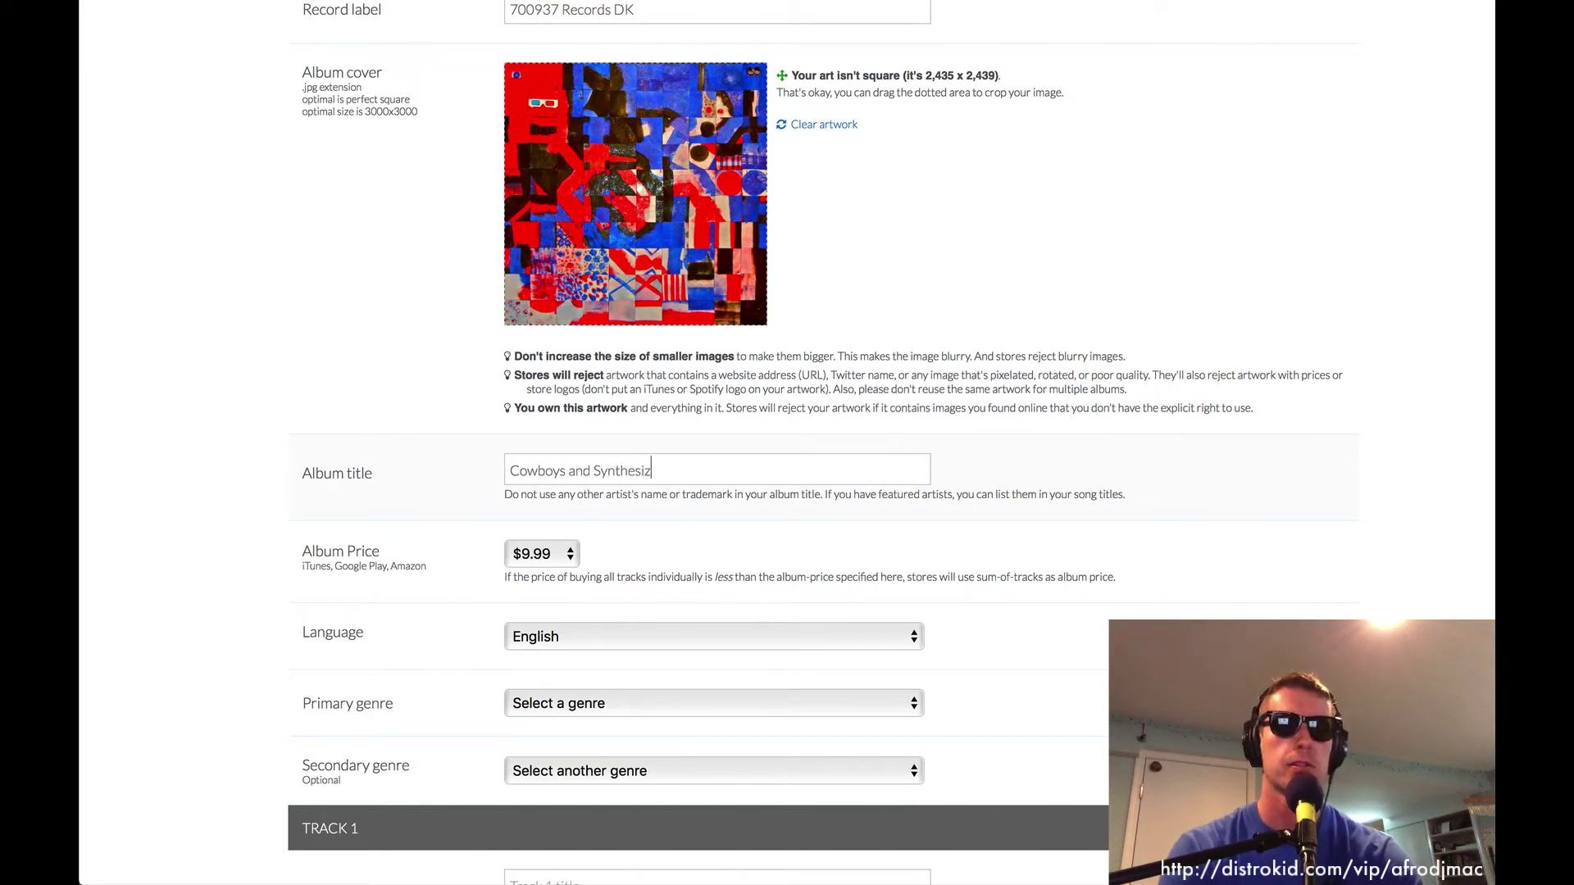
pyautogui.write('ers')
# Set the album price to $3.99 and begin choosing the primary genre.
pyautogui.click(559, 555)
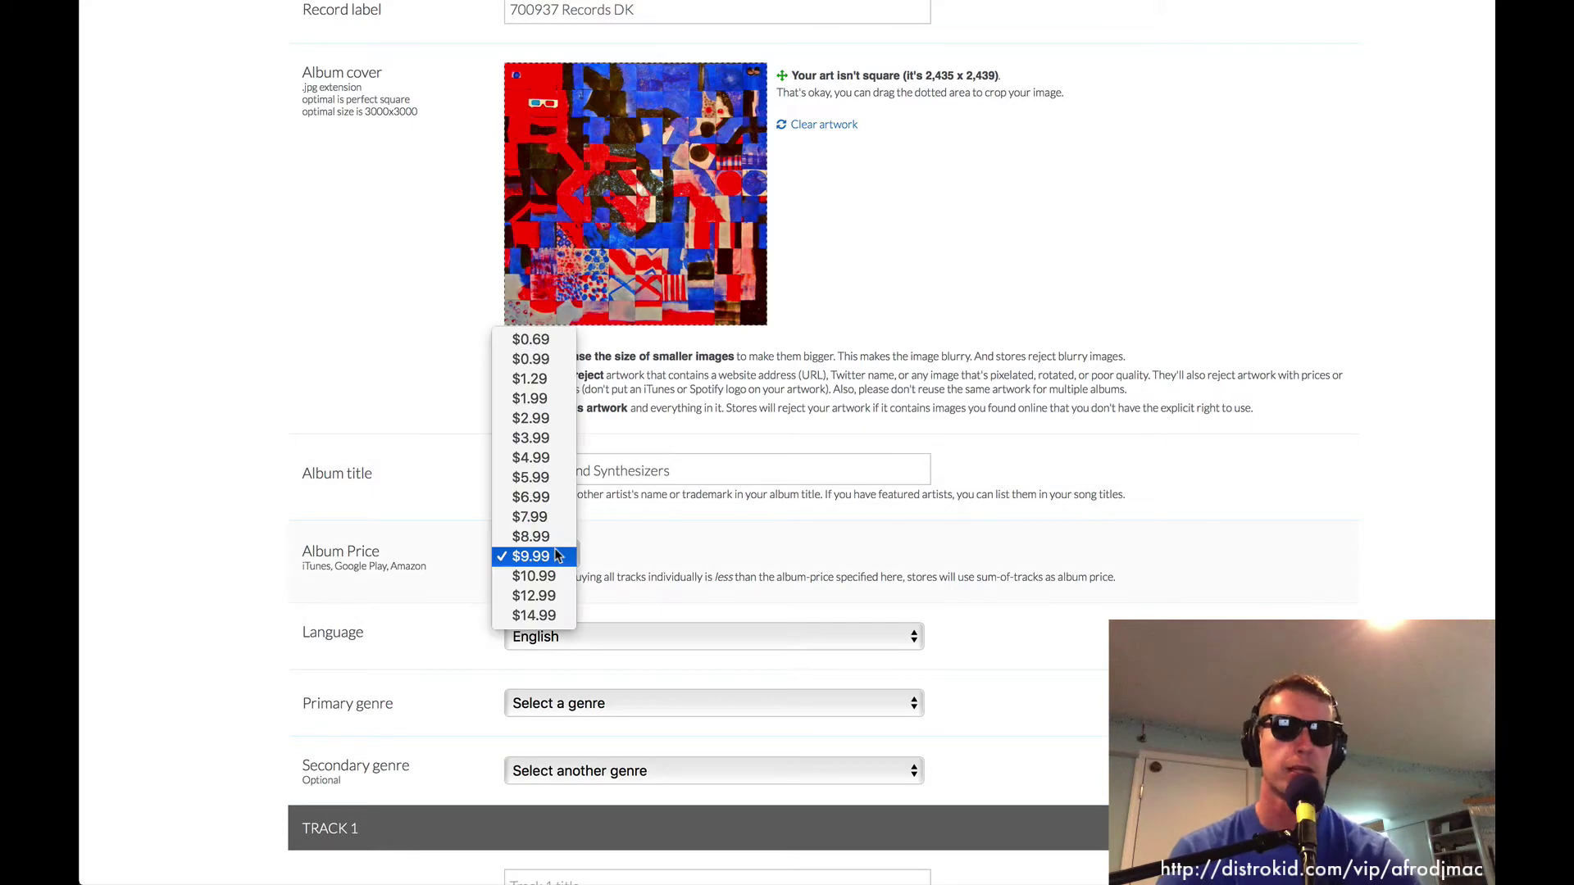
pyautogui.click(552, 439)
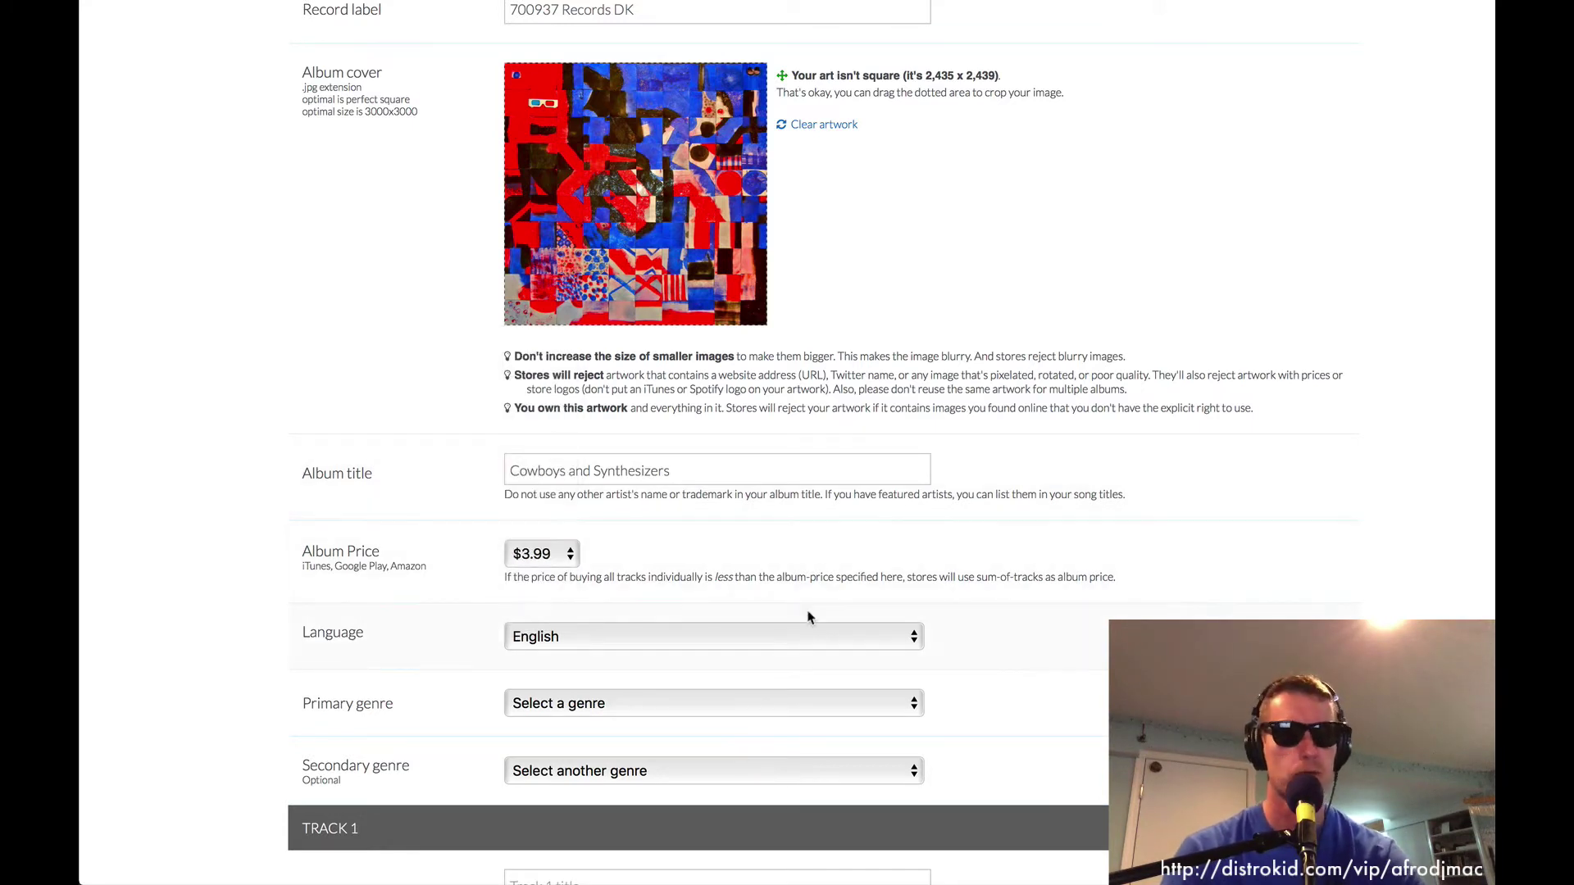
pyautogui.scroll(-3, 795, 622)
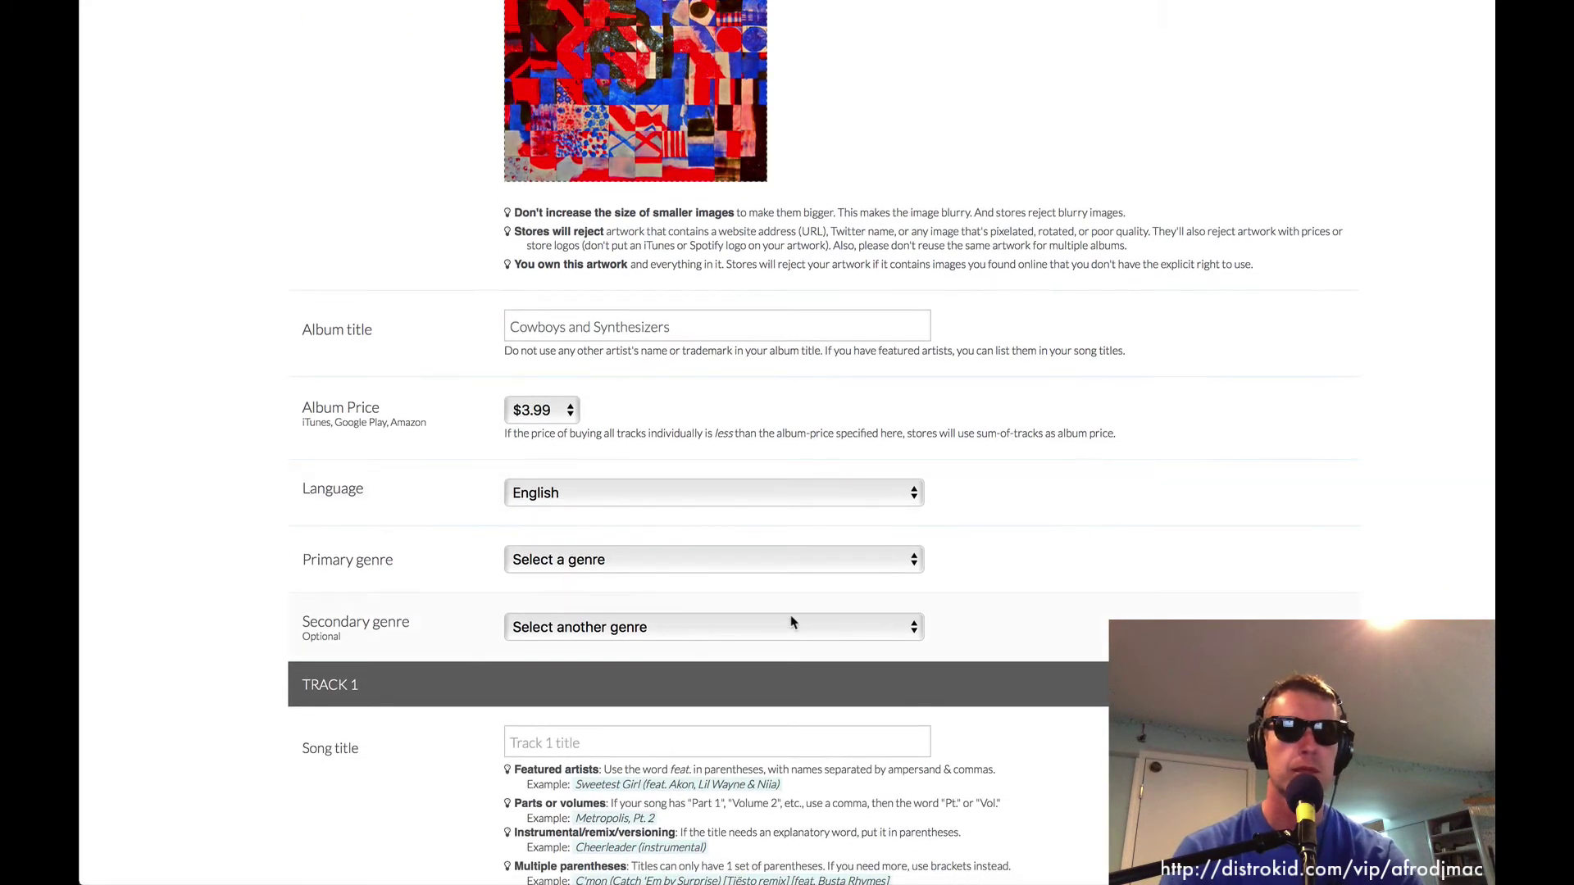
pyautogui.click(694, 560)
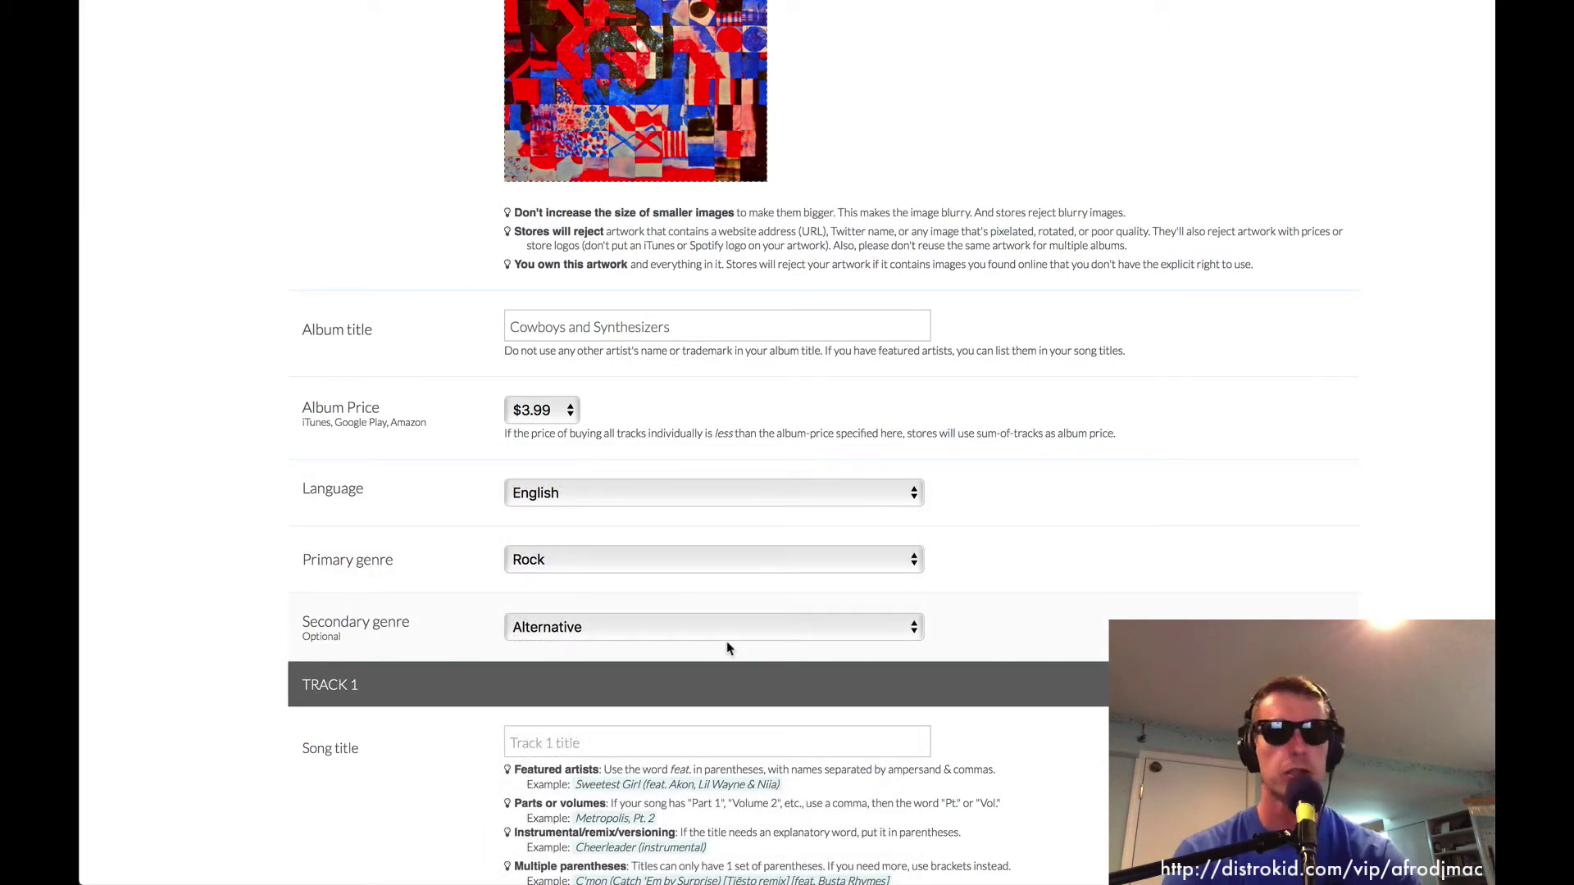
# Title Track 1 'B and C Down in History (feat. Superkid)' and dismiss the featured-artist notice.
pyautogui.scroll(-5, 1069, 748)
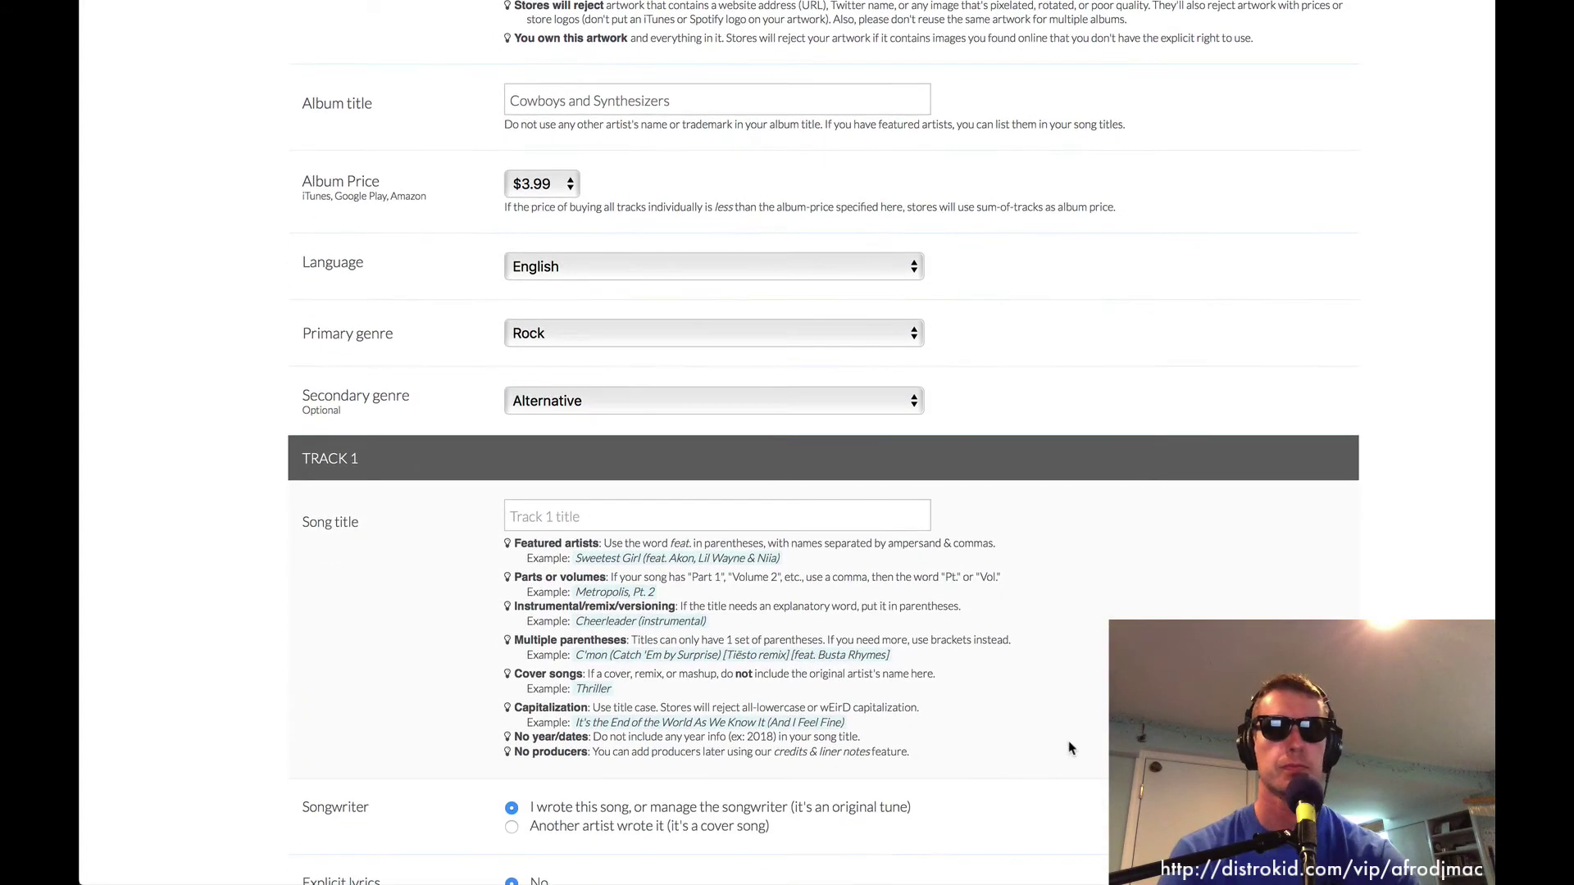
pyautogui.click(763, 522)
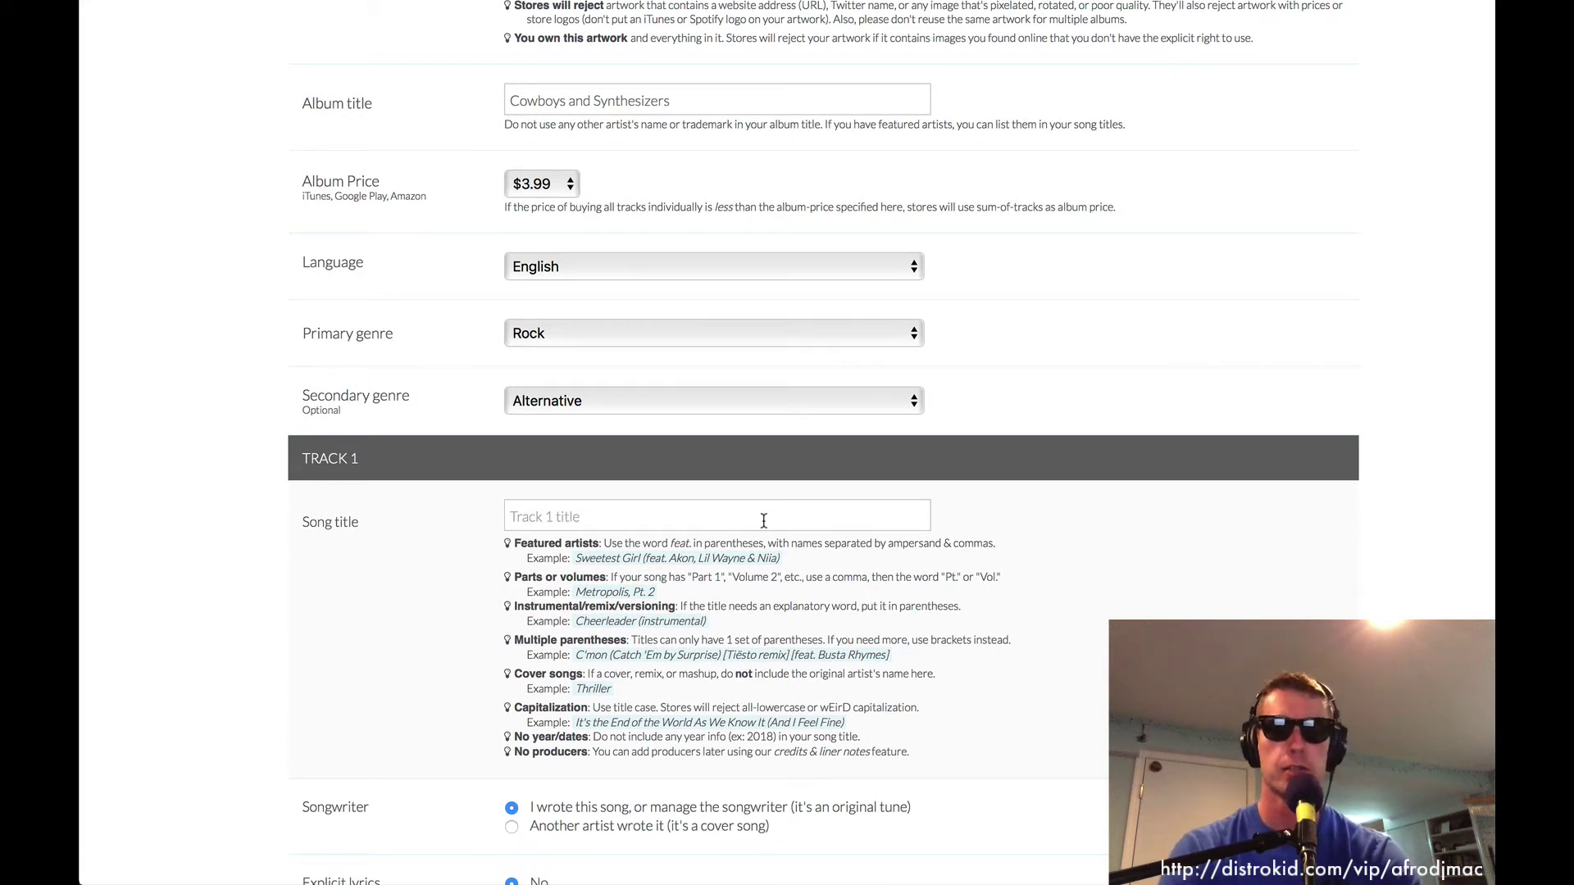
pyautogui.write('B and C Down in History')
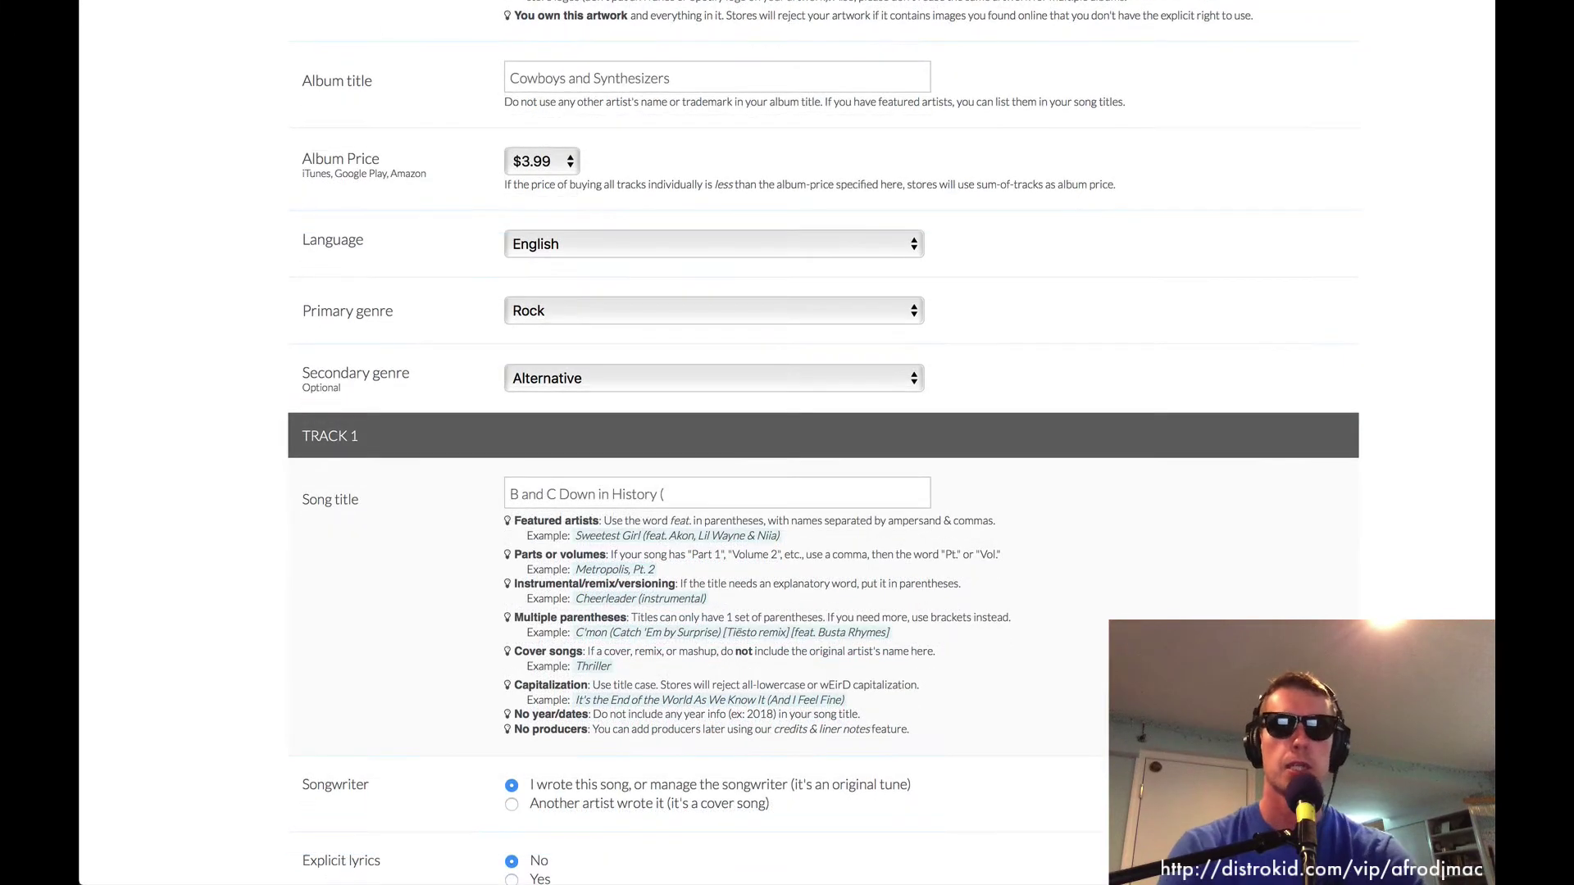
pyautogui.write(' (feat. ')
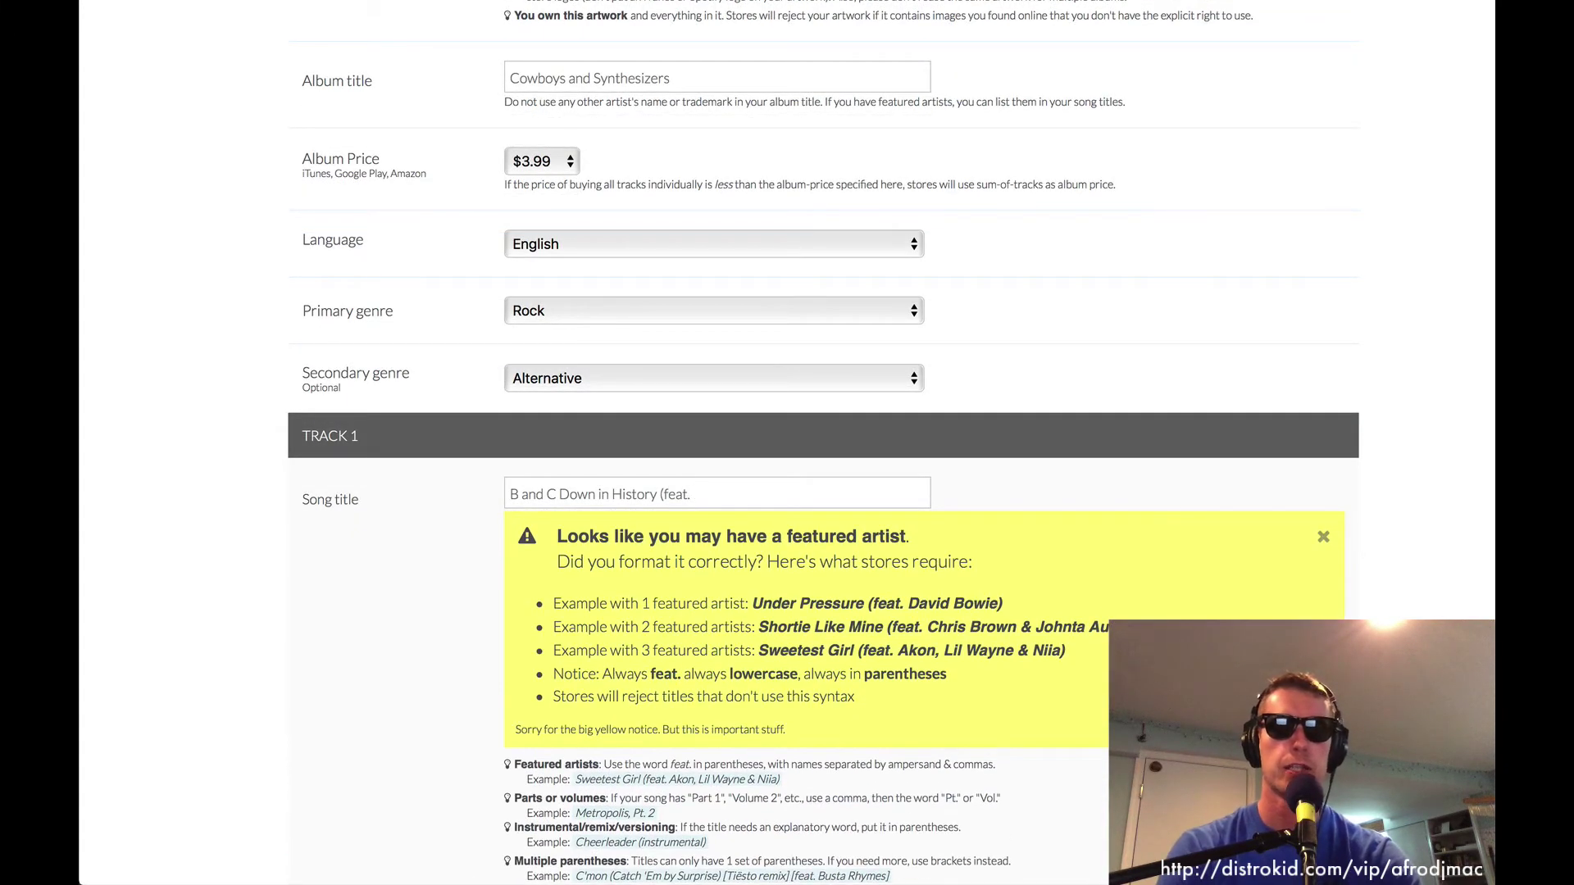
pyautogui.write('Superkid')
pyautogui.click(1323, 536)
pyautogui.scroll(-3, 700, 571)
pyautogui.scroll(-2, 588, 647)
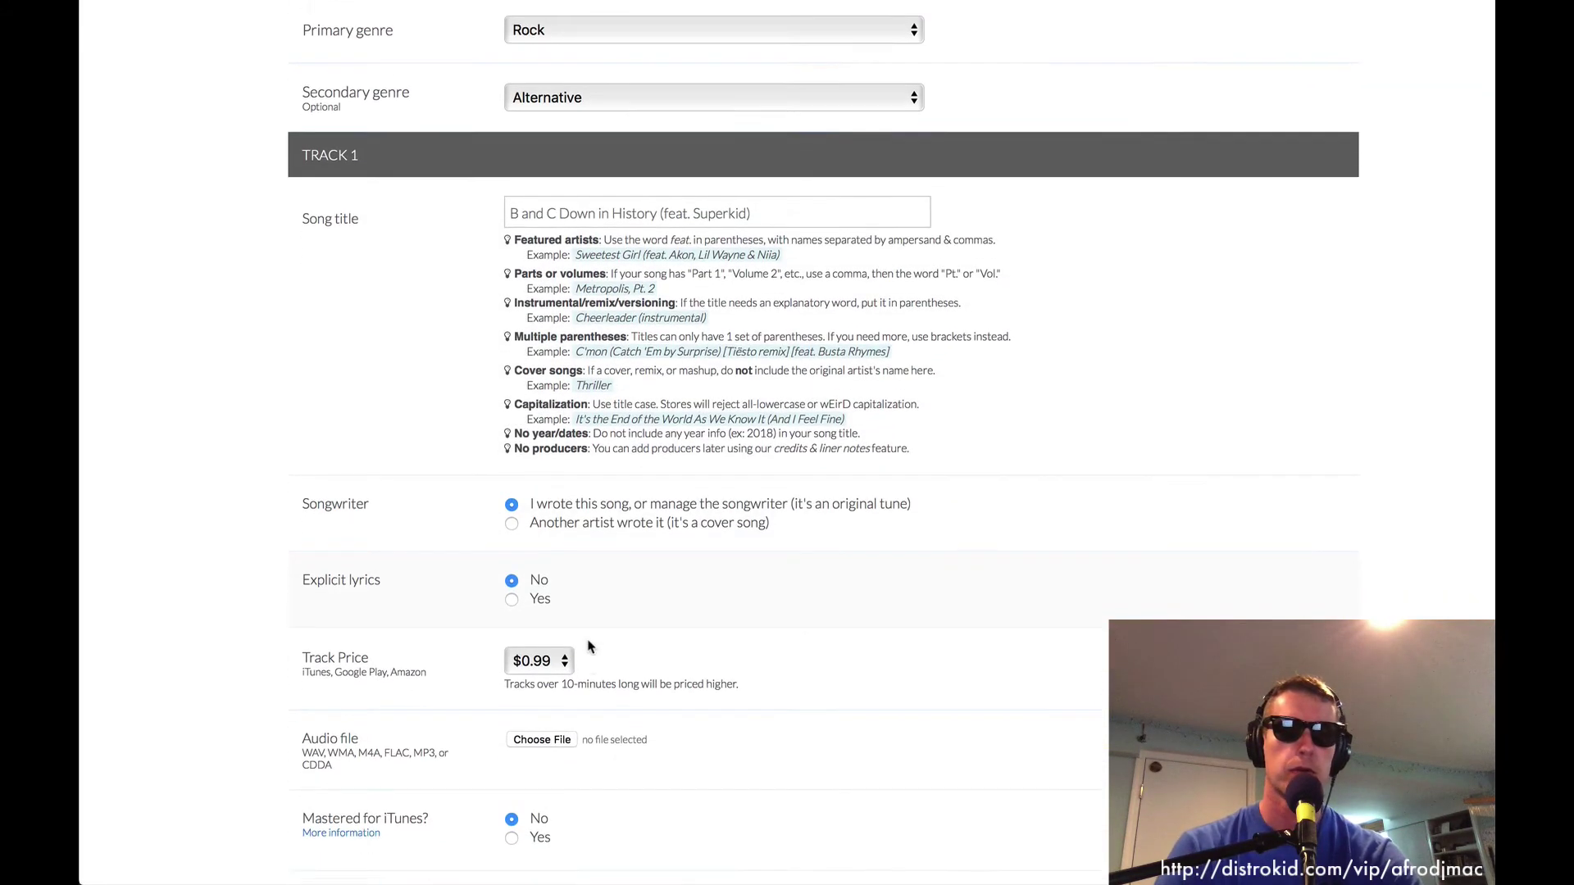
# Attach the B and C Down in History WAV as Track 1's audio file.
pyautogui.click(542, 622)
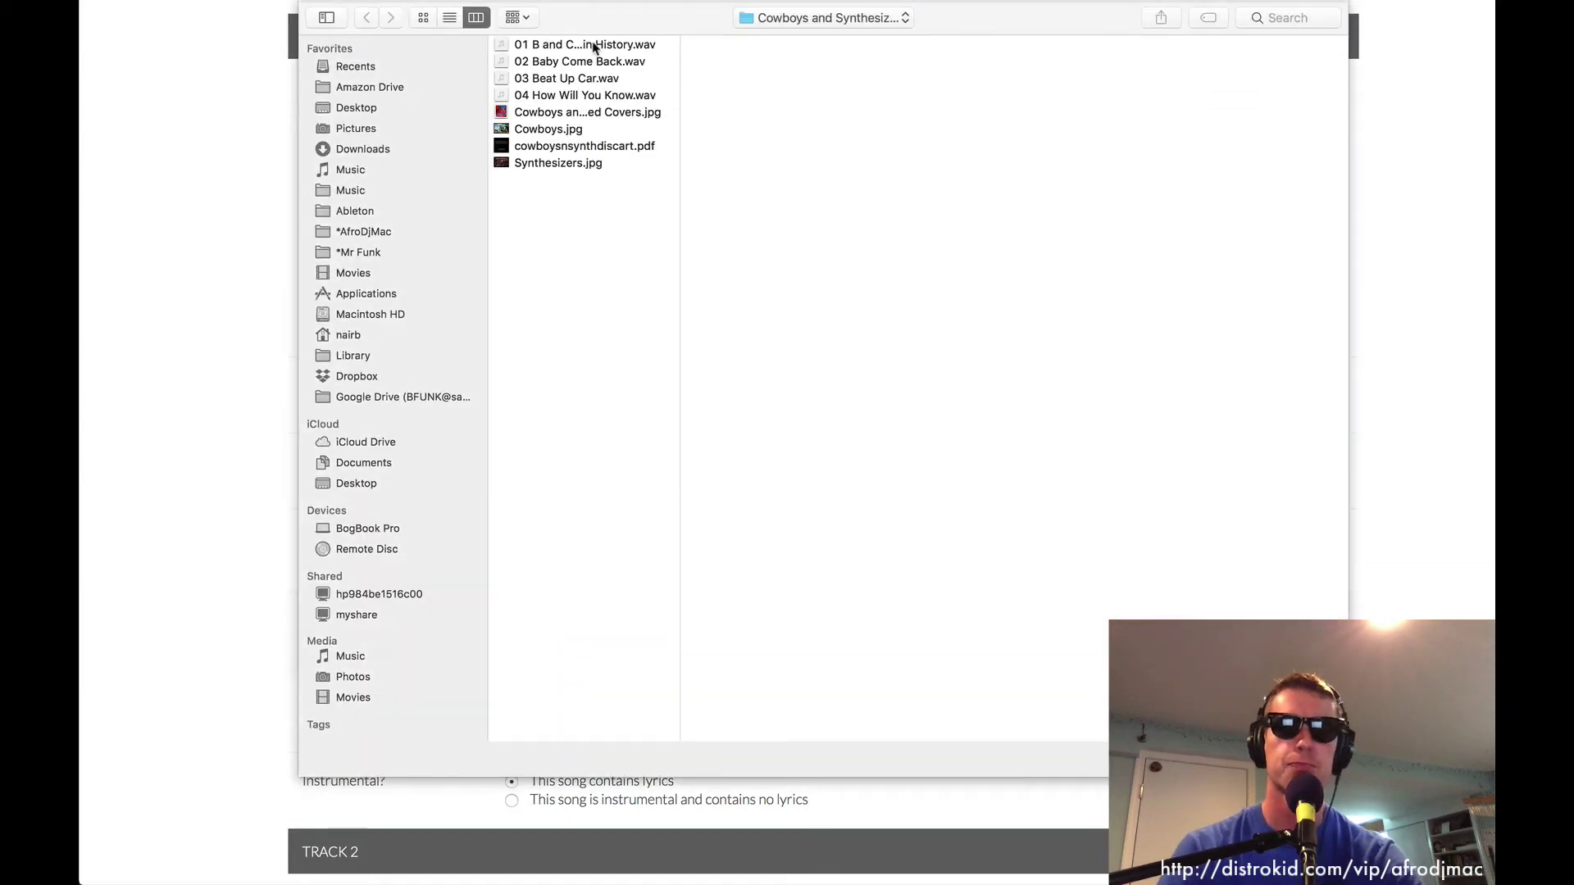
pyautogui.click(596, 45)
pyautogui.press('Return')
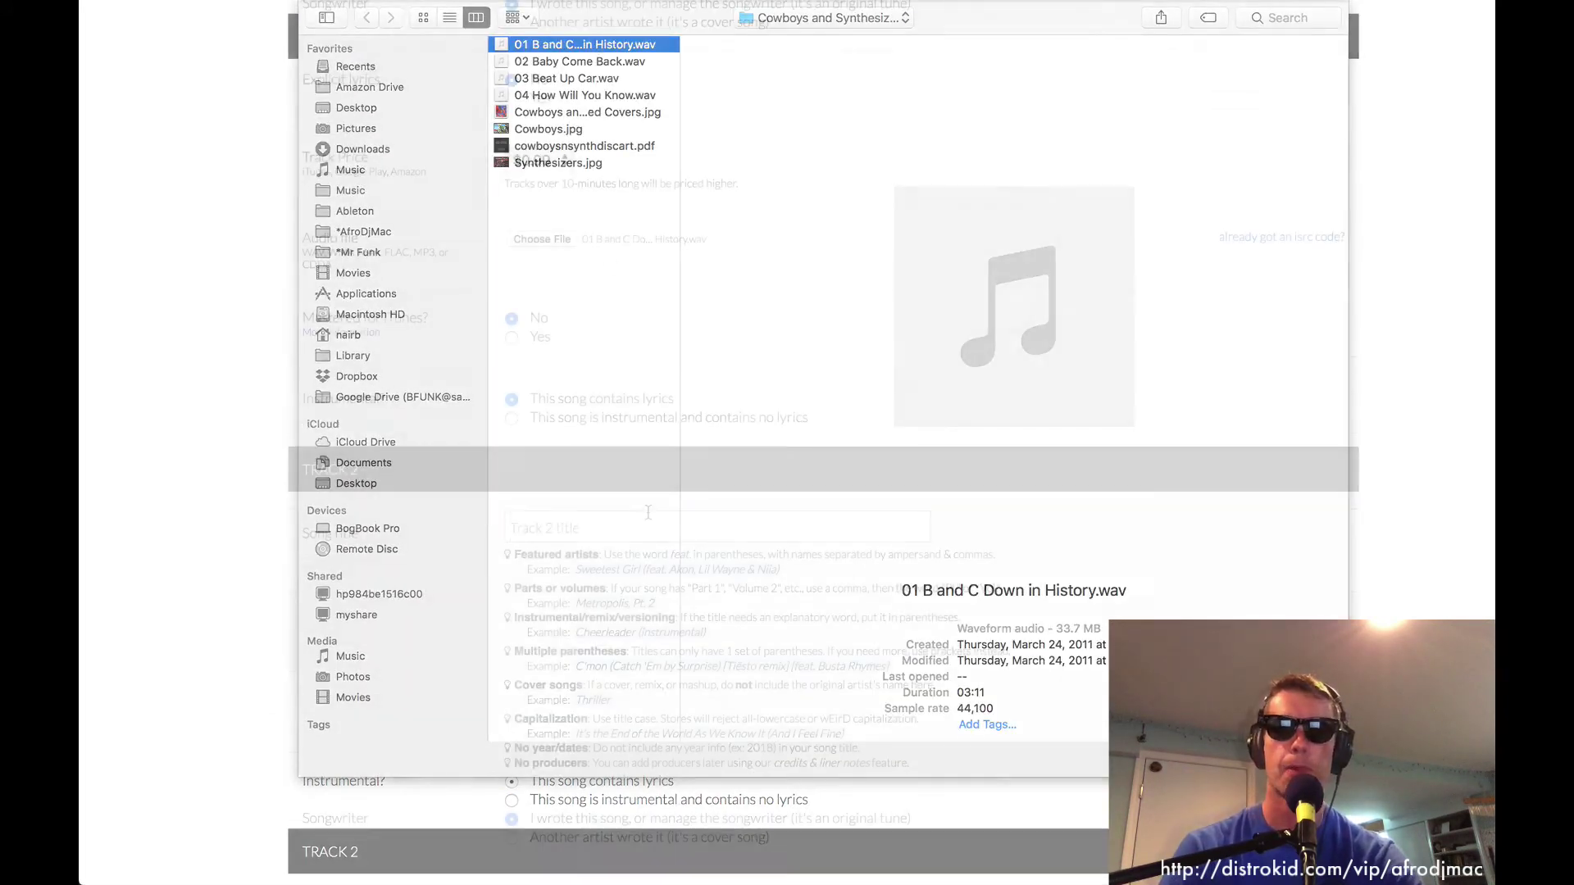
pyautogui.scroll(-5, 648, 513)
pyautogui.click(648, 512)
pyautogui.scroll(-5, 648, 512)
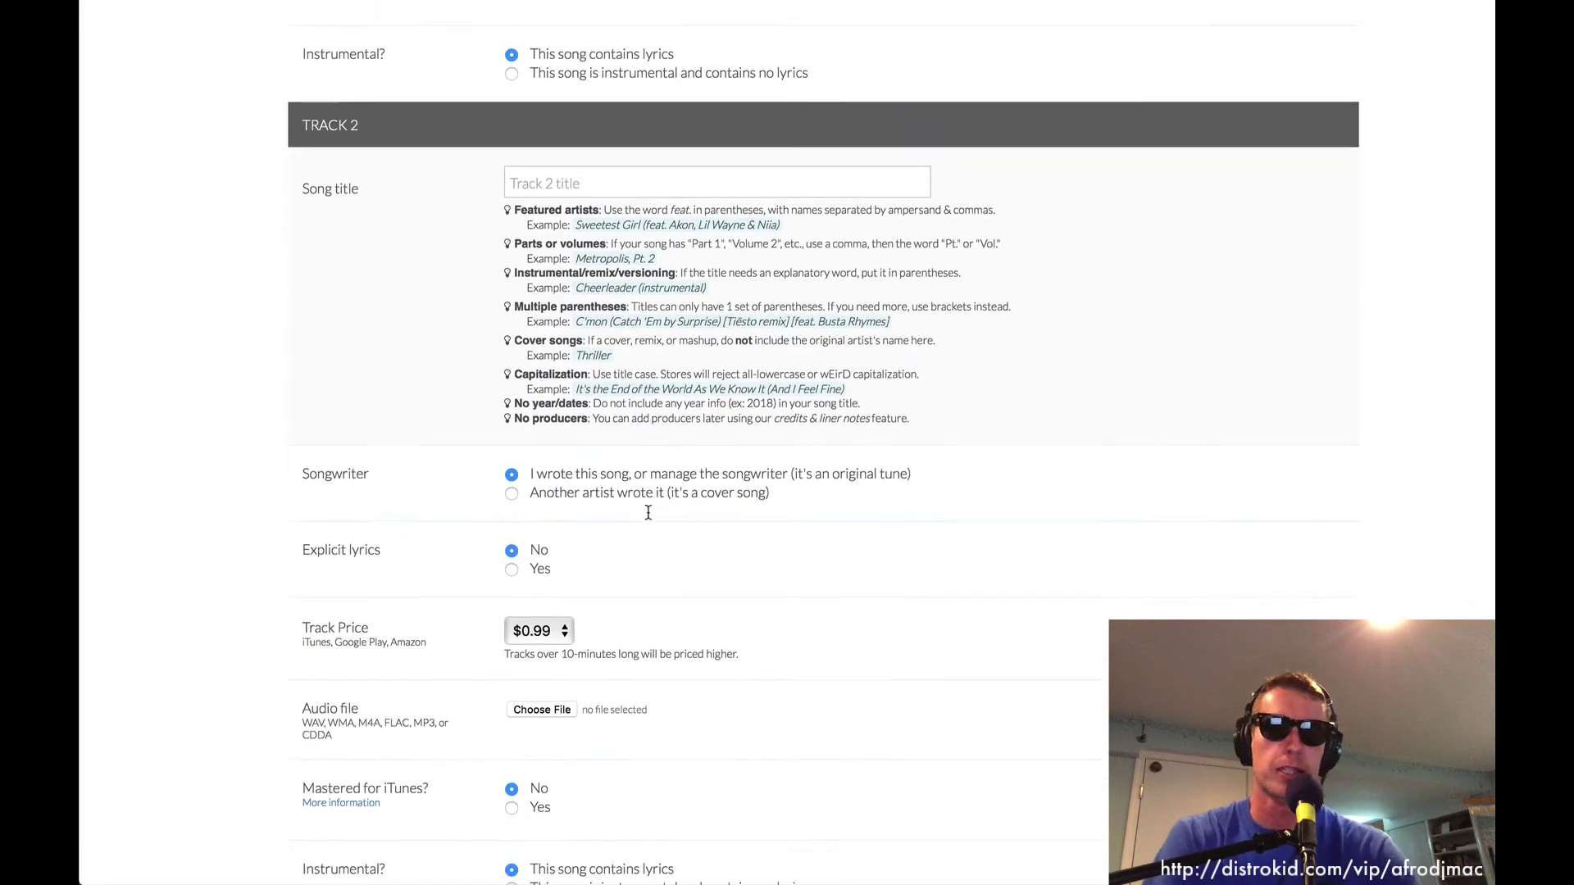
pyautogui.scroll(2, 647, 512)
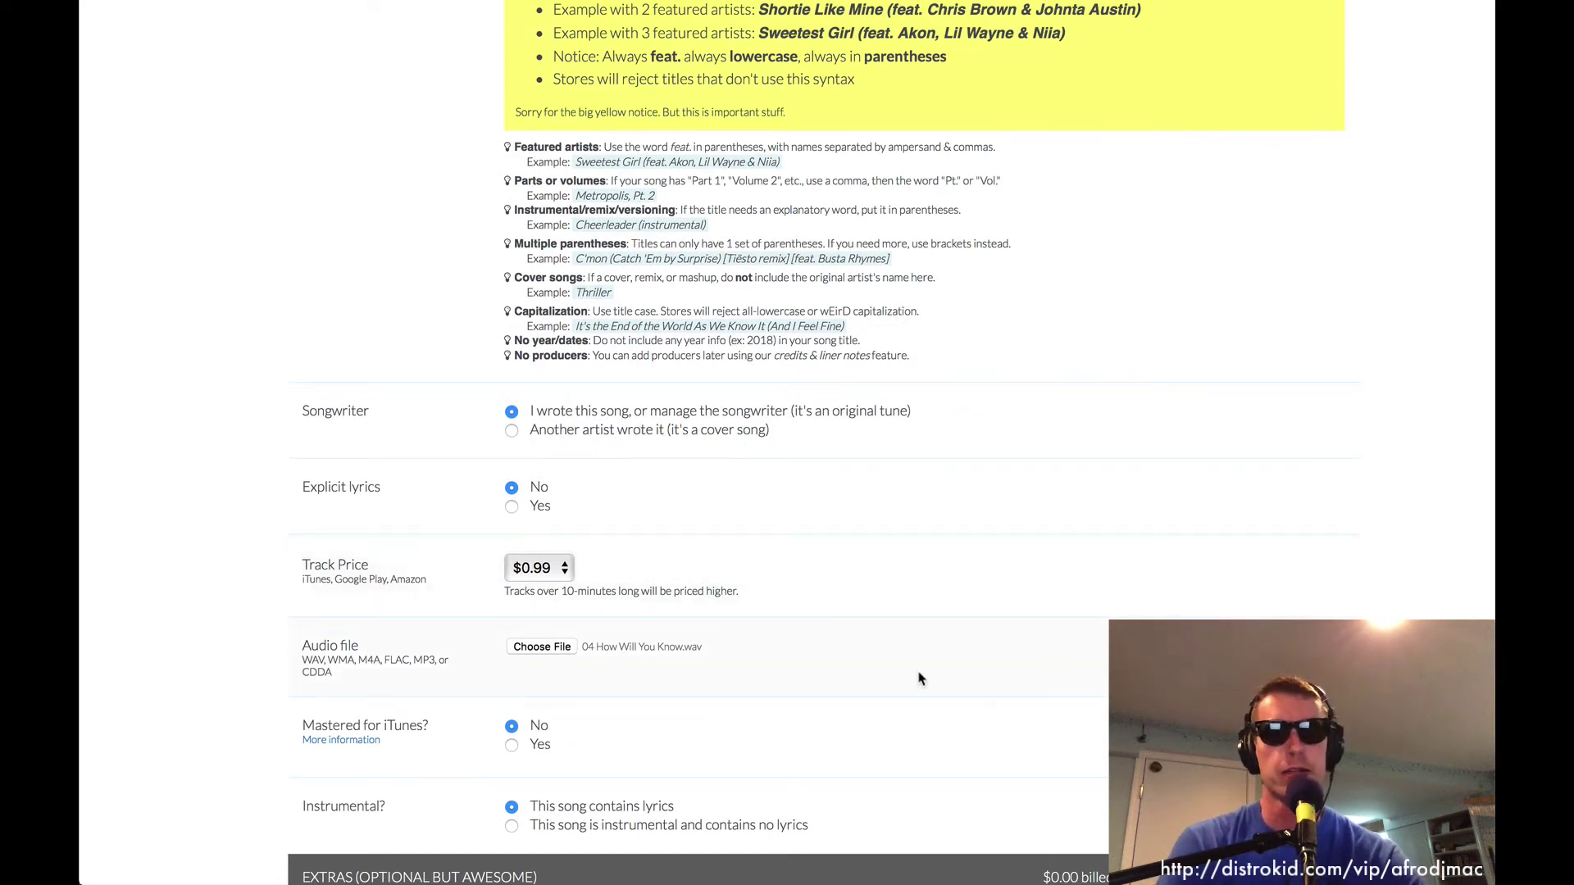
pyautogui.scroll(-5, 919, 678)
# Tick the Shazam & iPhone Siri ($3.96/yr) and Leave a Legacy ($49.00) extras.
pyautogui.scroll(-10, 918, 678)
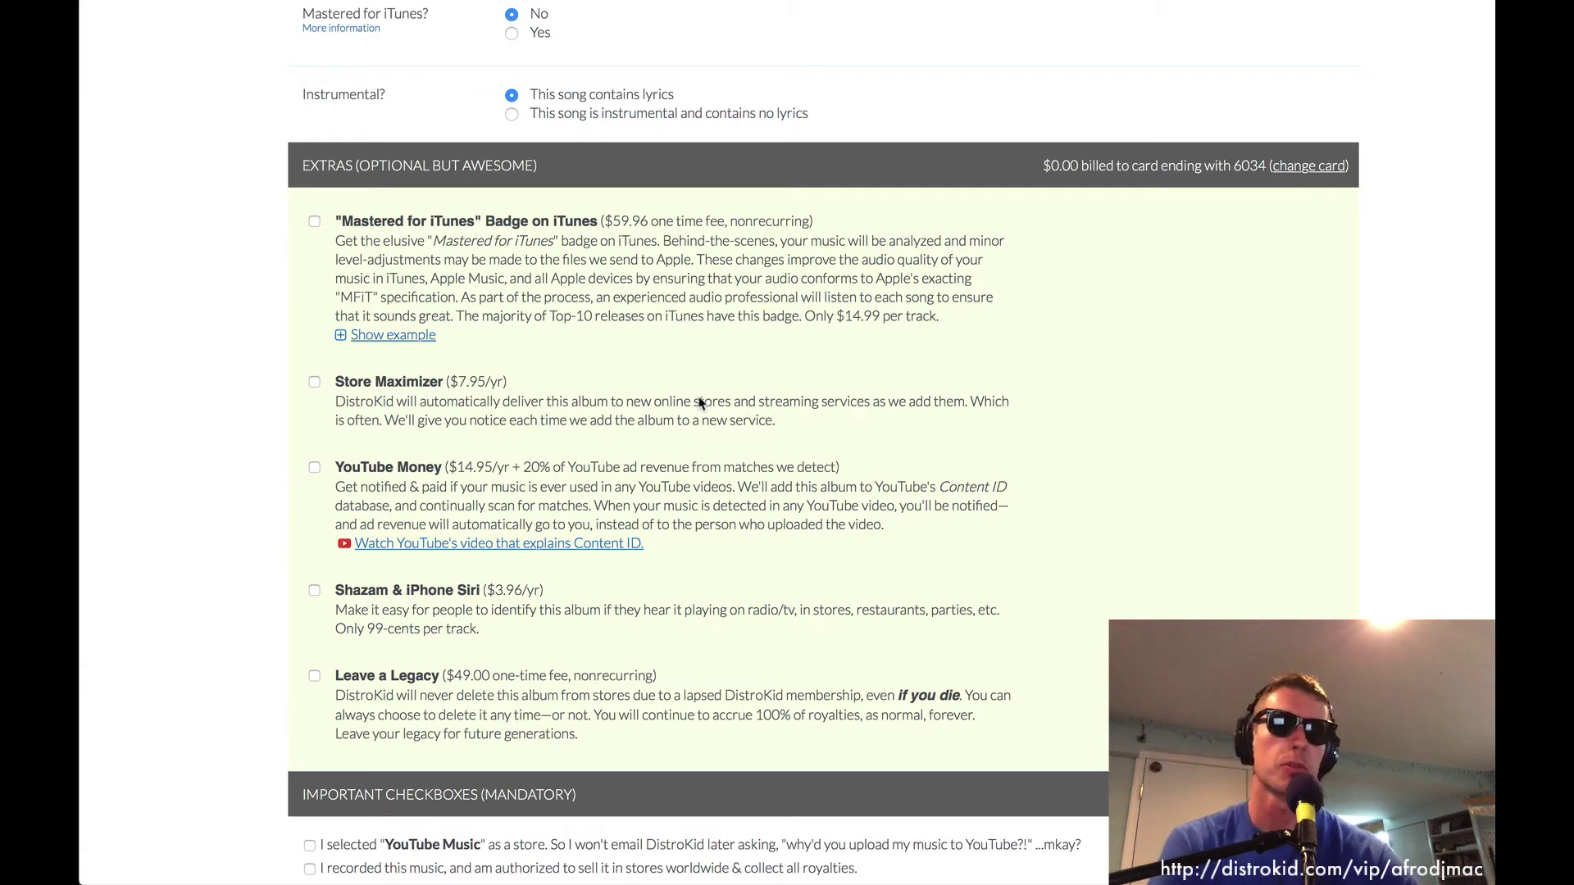
pyautogui.scroll(-2, 701, 403)
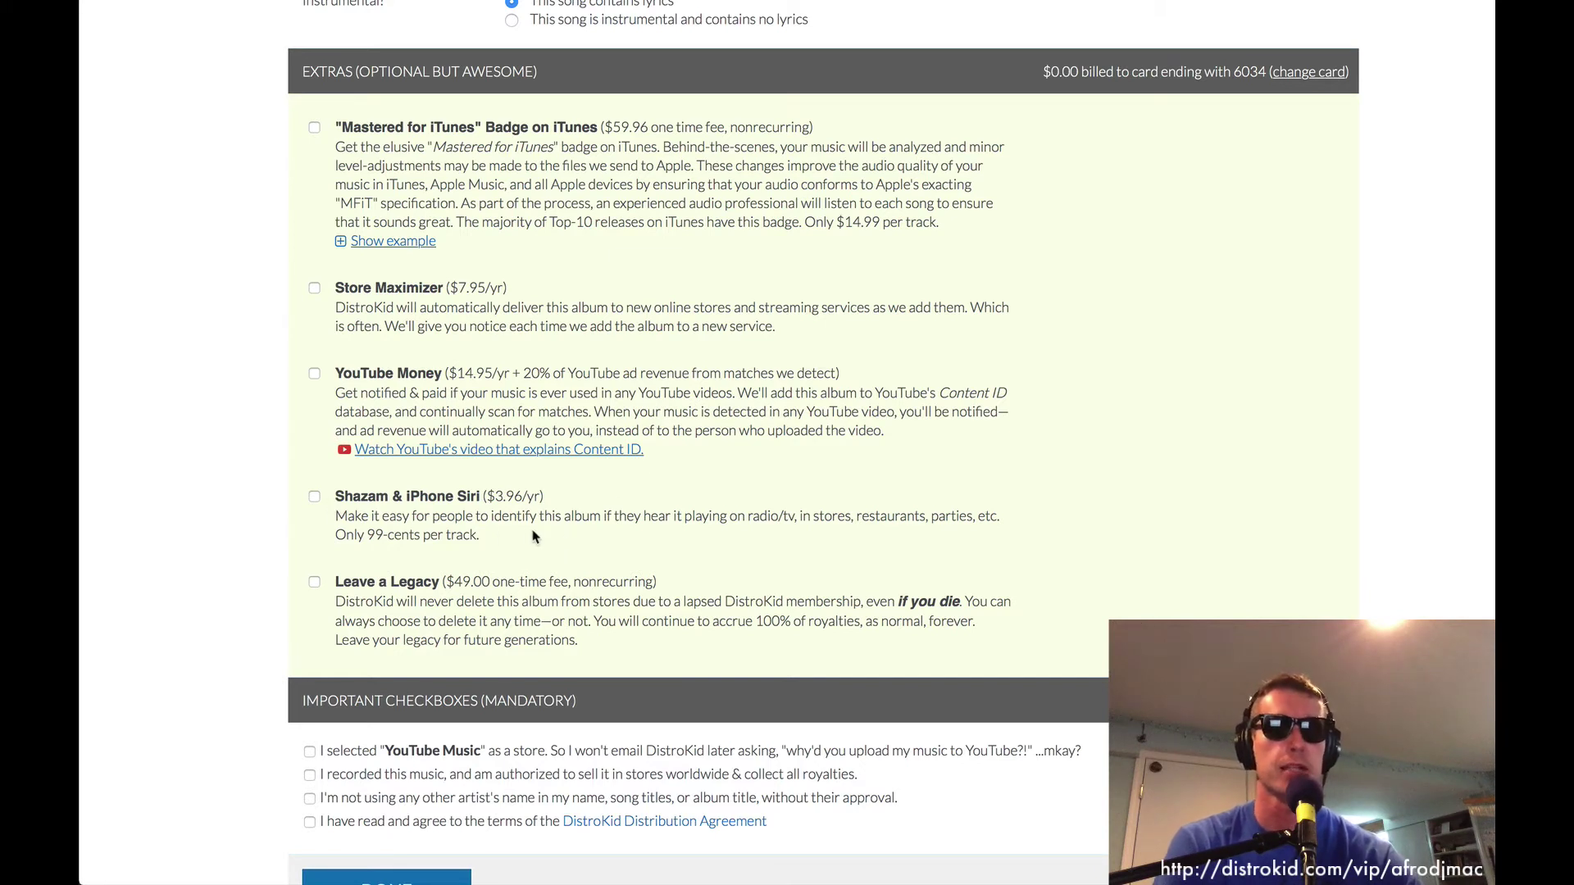
pyautogui.click(314, 498)
pyautogui.scroll(-1, 574, 565)
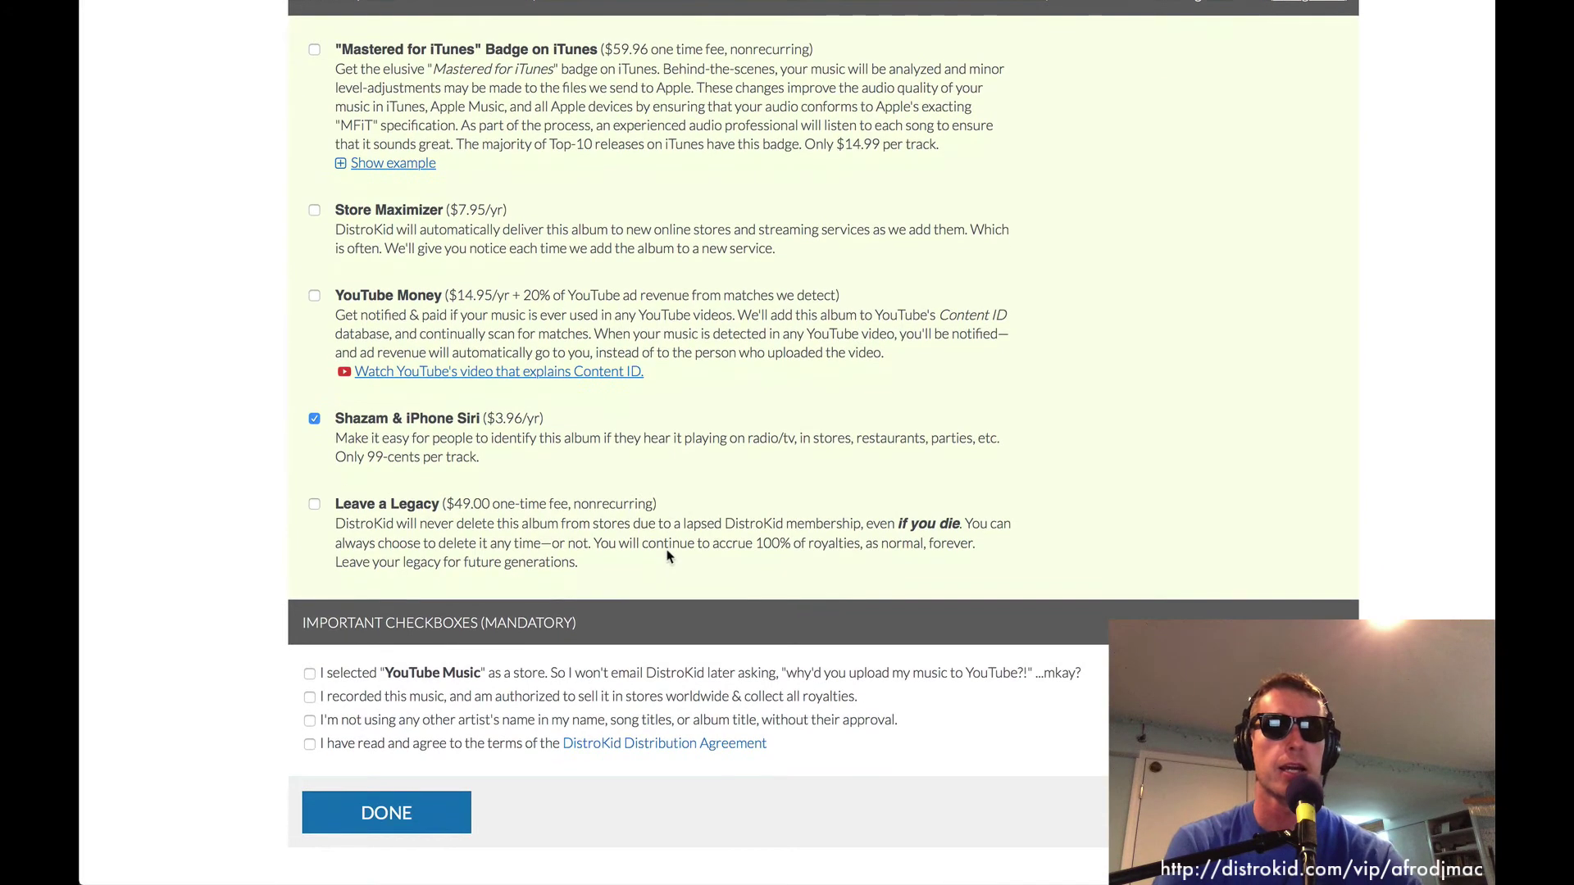
pyautogui.click(315, 503)
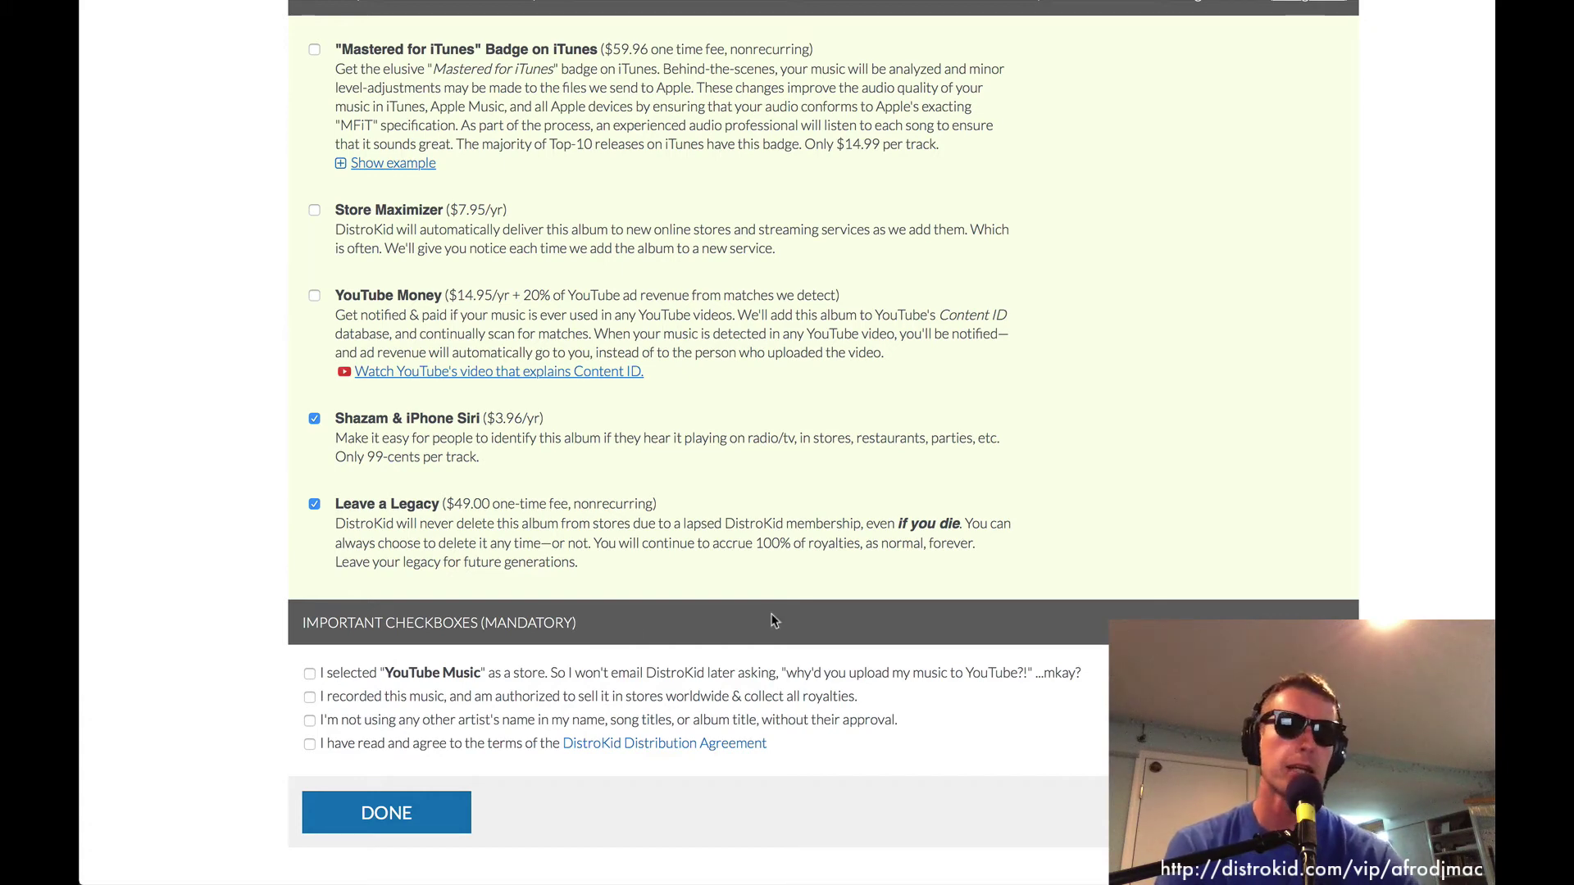
# Tick the YouTube Music, artist-name and Distribution Agreement confirmations, then submit with DONE.
pyautogui.scroll(-3, 226, 640)
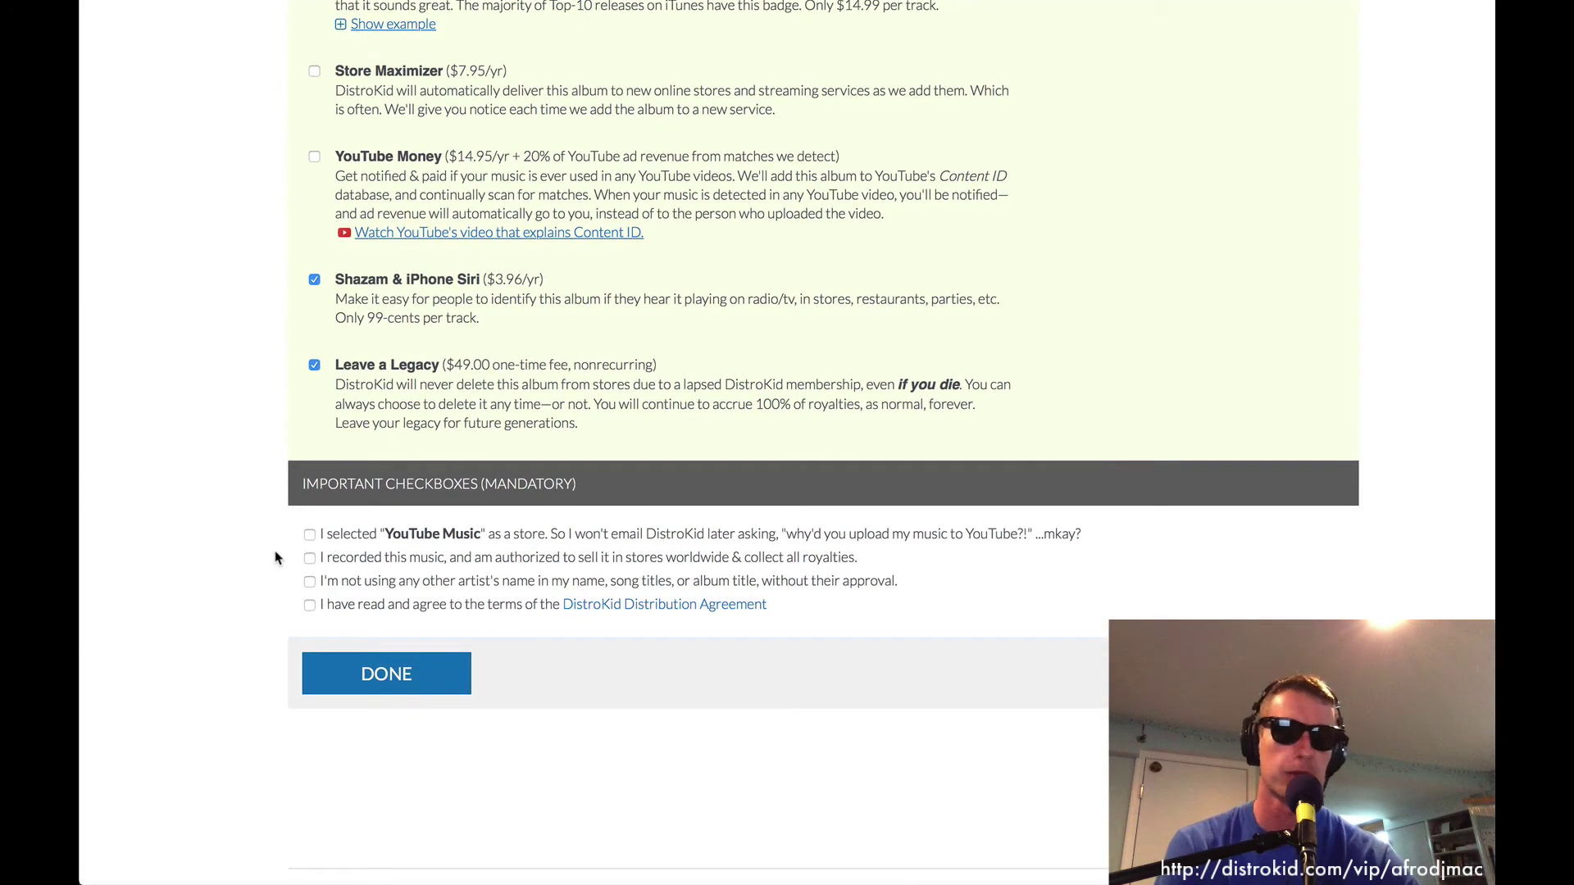
pyautogui.click(310, 535)
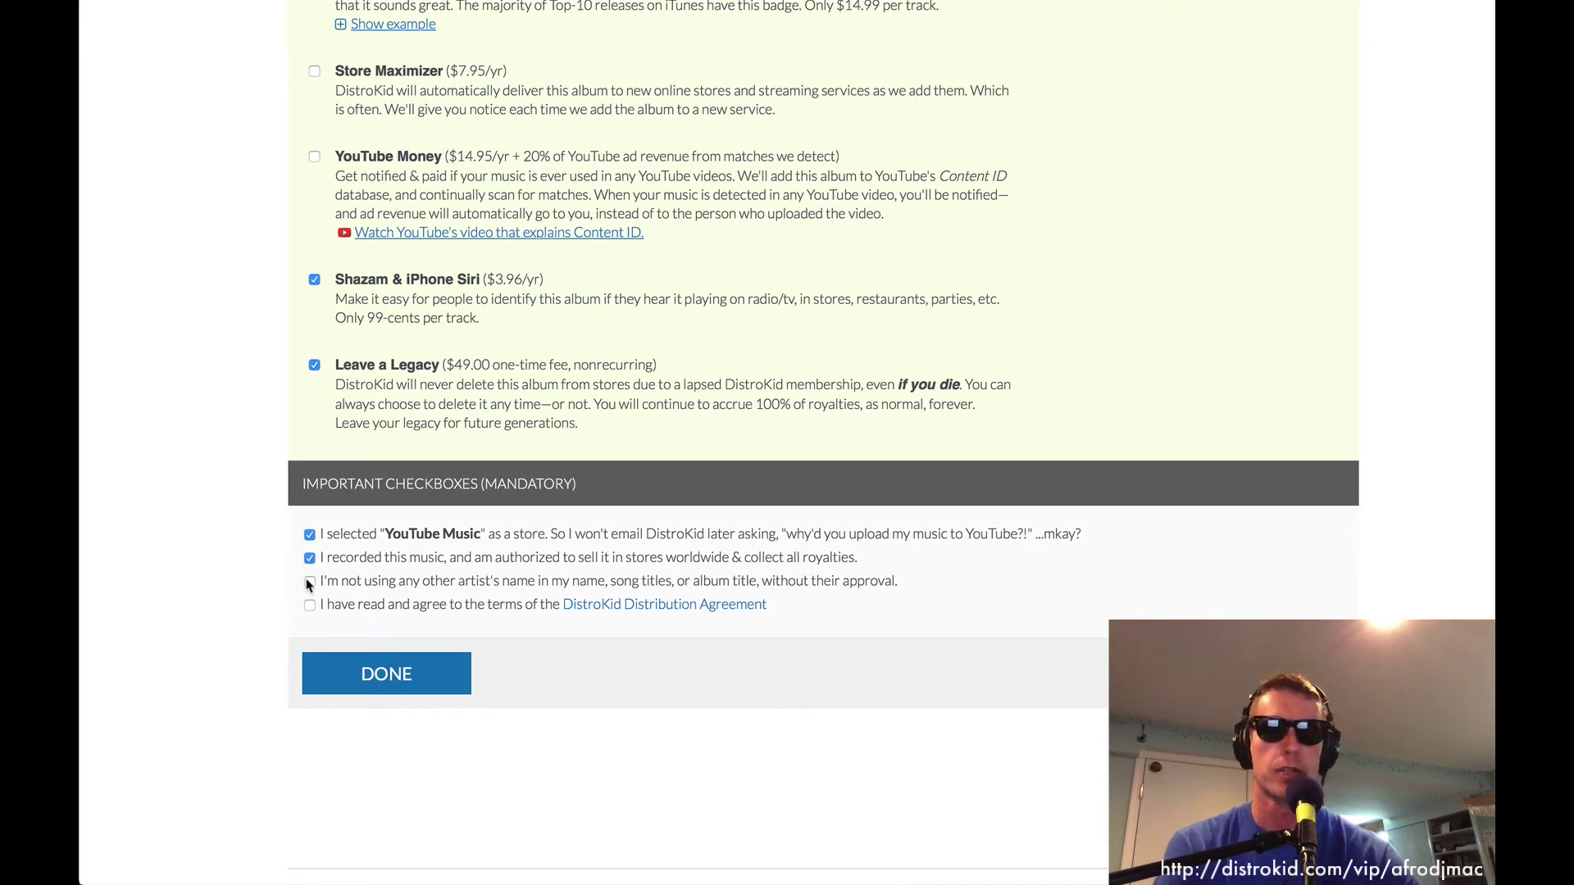
pyautogui.click(309, 582)
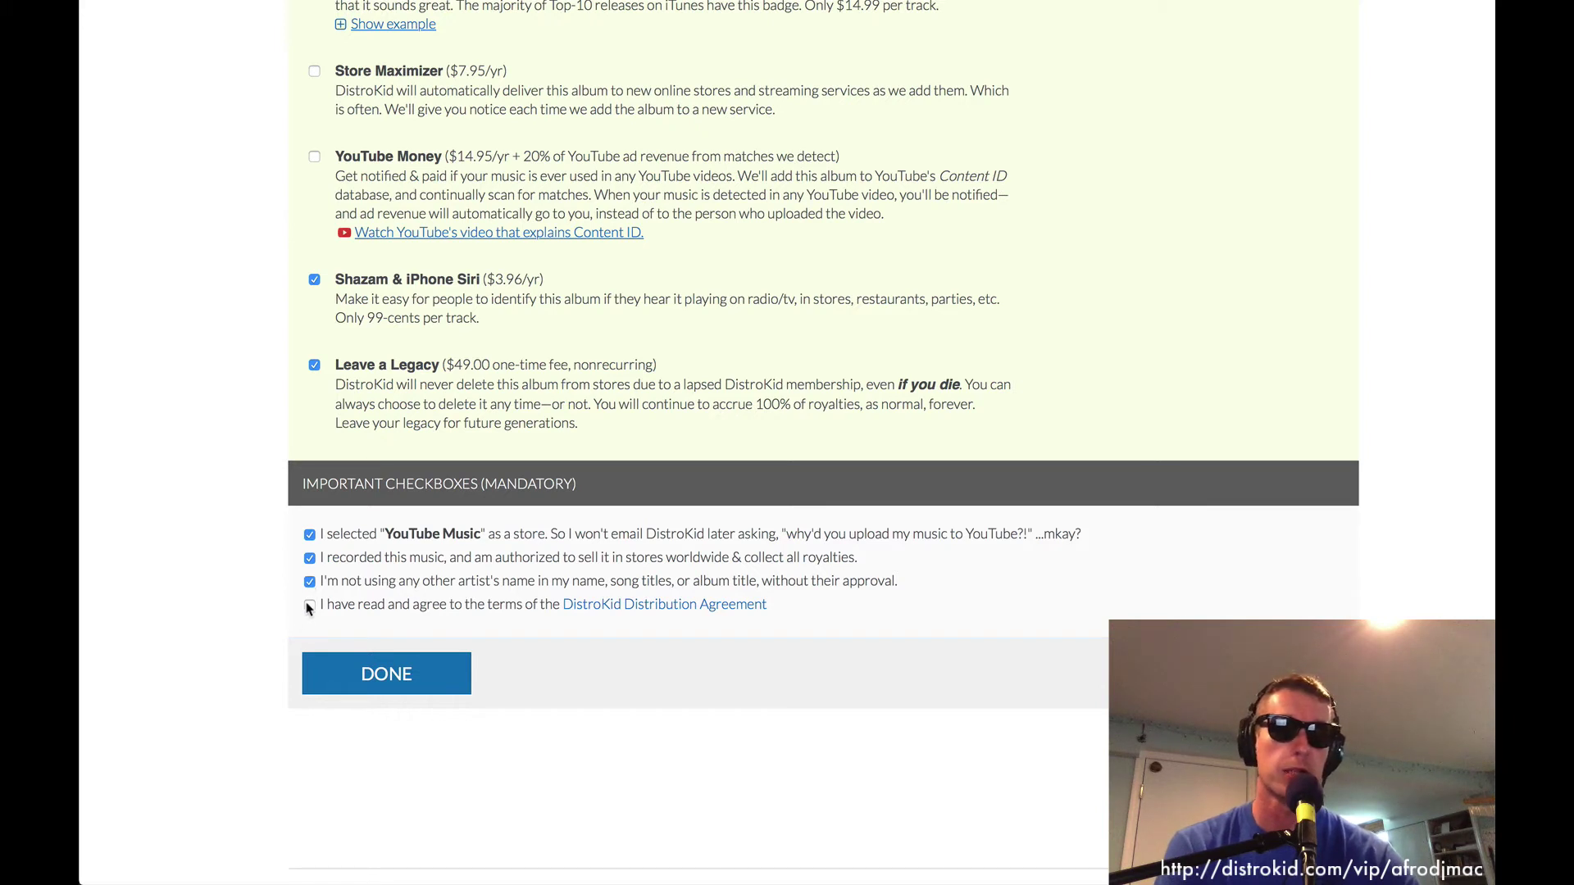
pyautogui.click(309, 606)
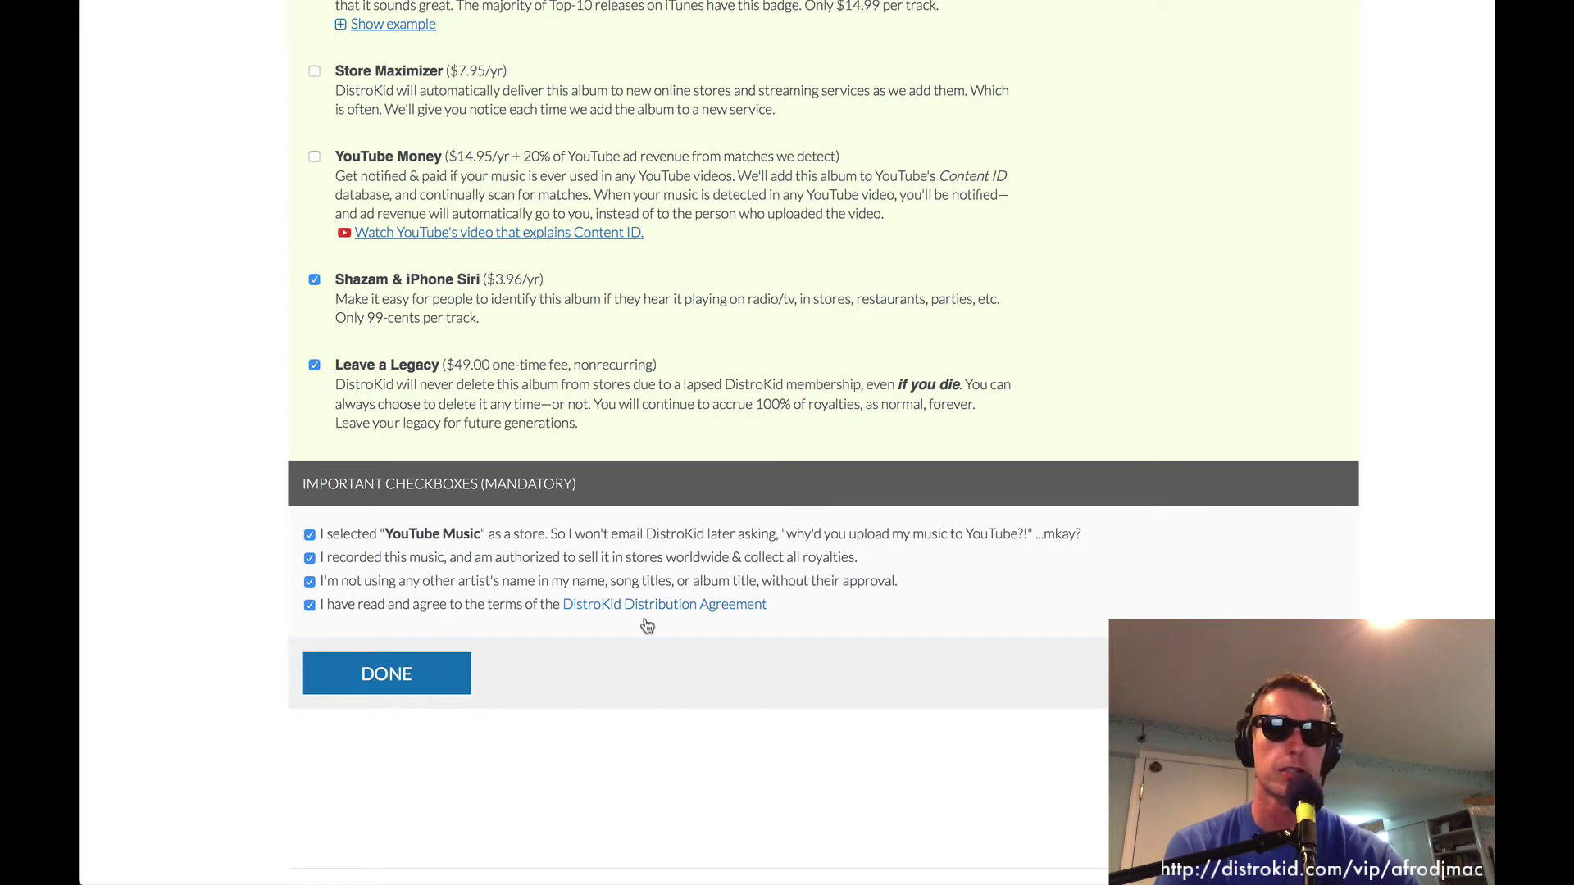
pyautogui.click(410, 672)
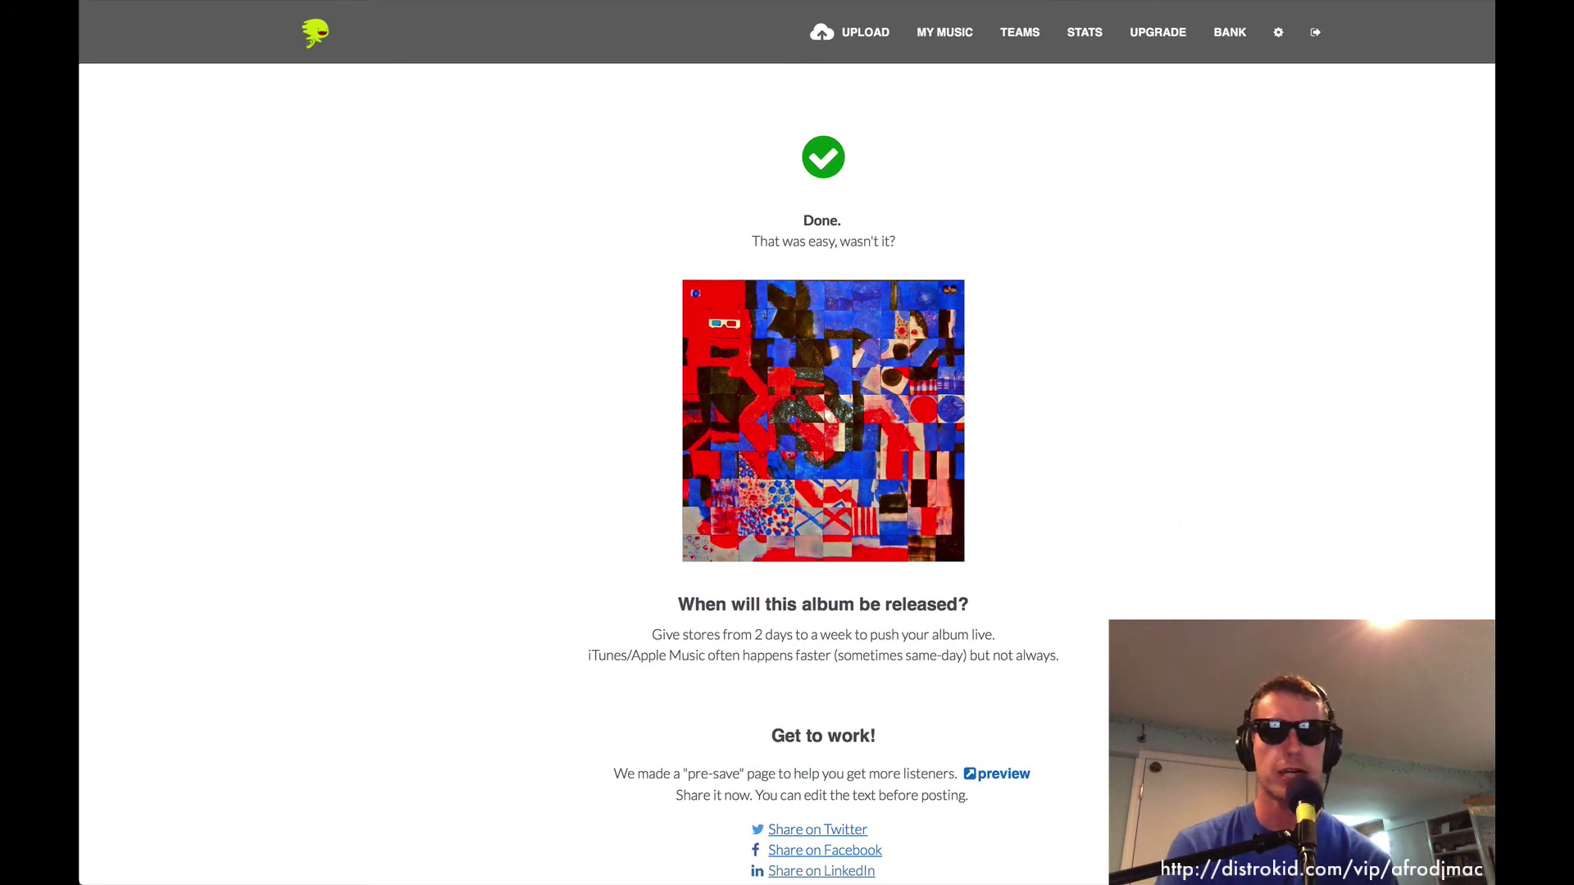
# Scroll through the Done page to review the release-timing estimate and pre-save link.
pyautogui.scroll(-1, 1054, 337)
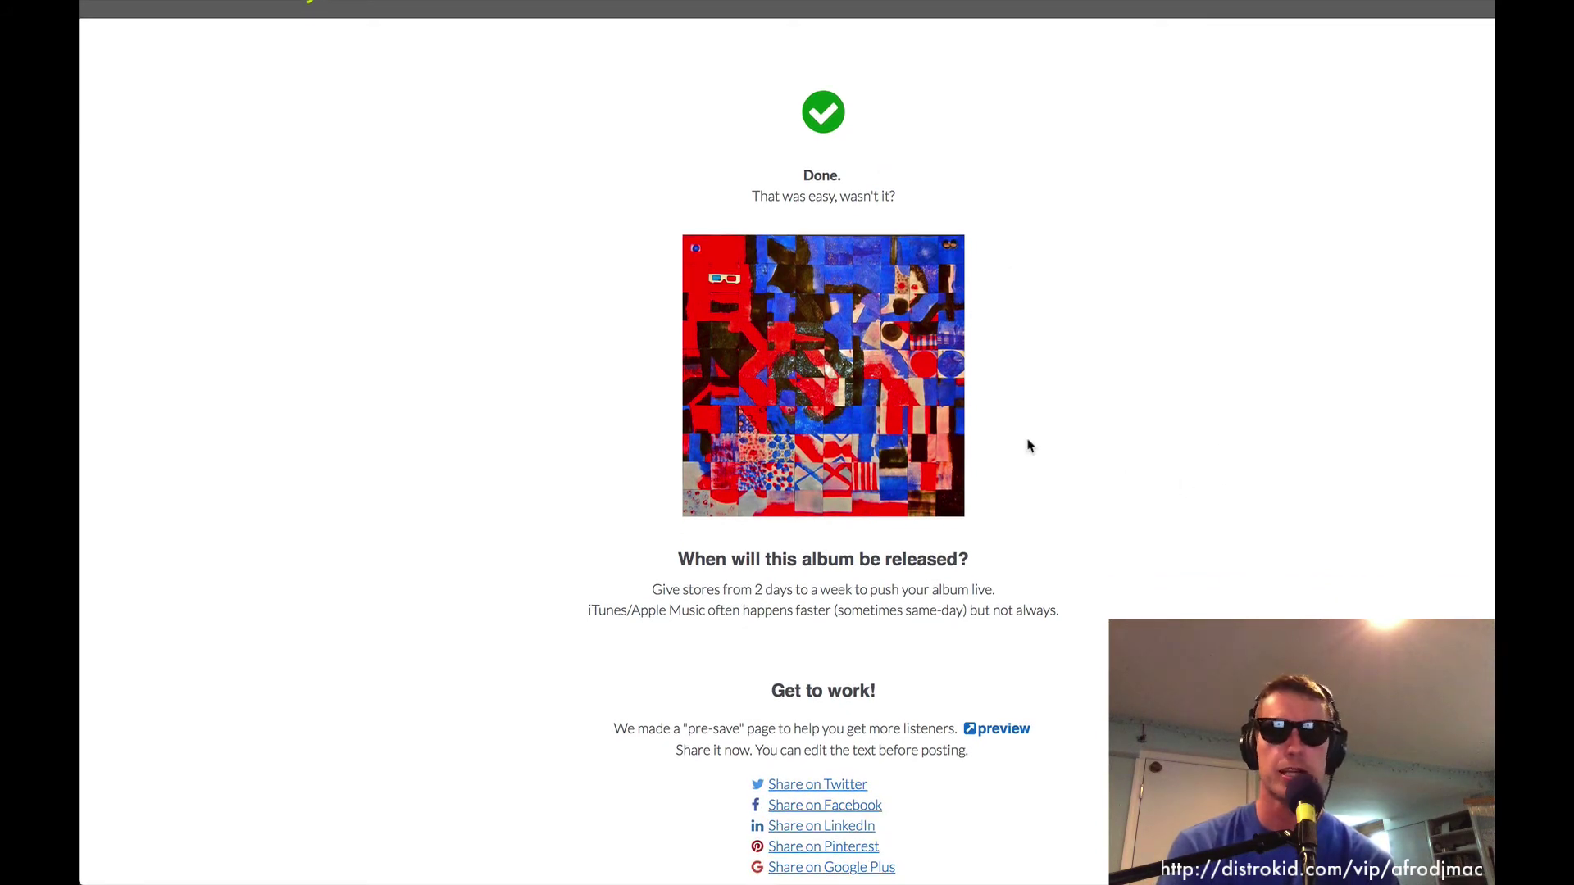
pyautogui.scroll(-3, 1030, 445)
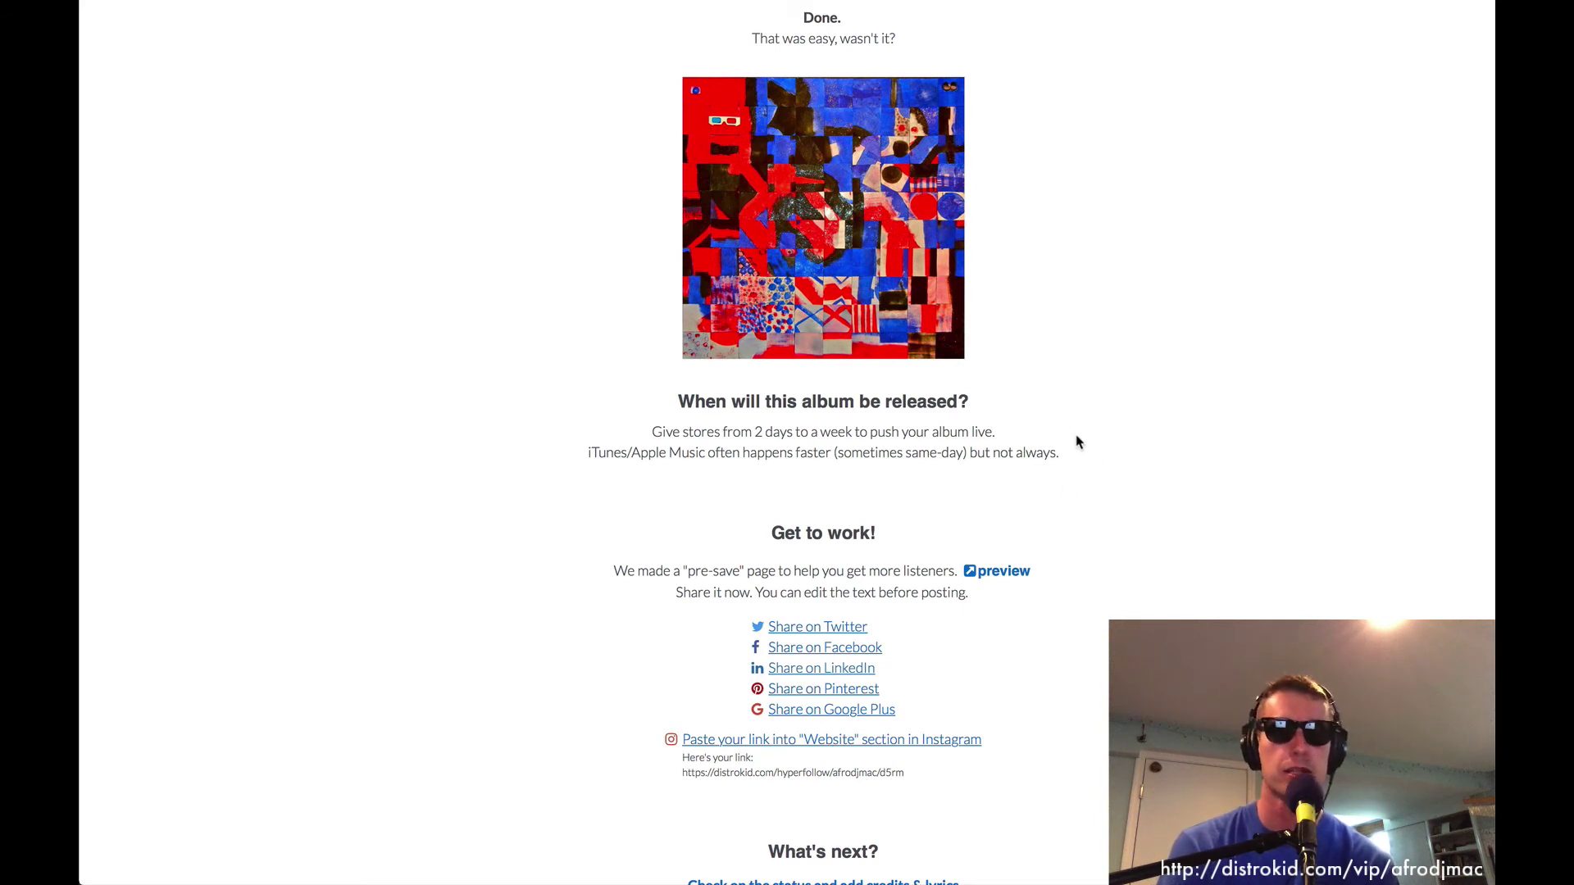
pyautogui.scroll(-5, 1078, 442)
pyautogui.scroll(-3, 1078, 443)
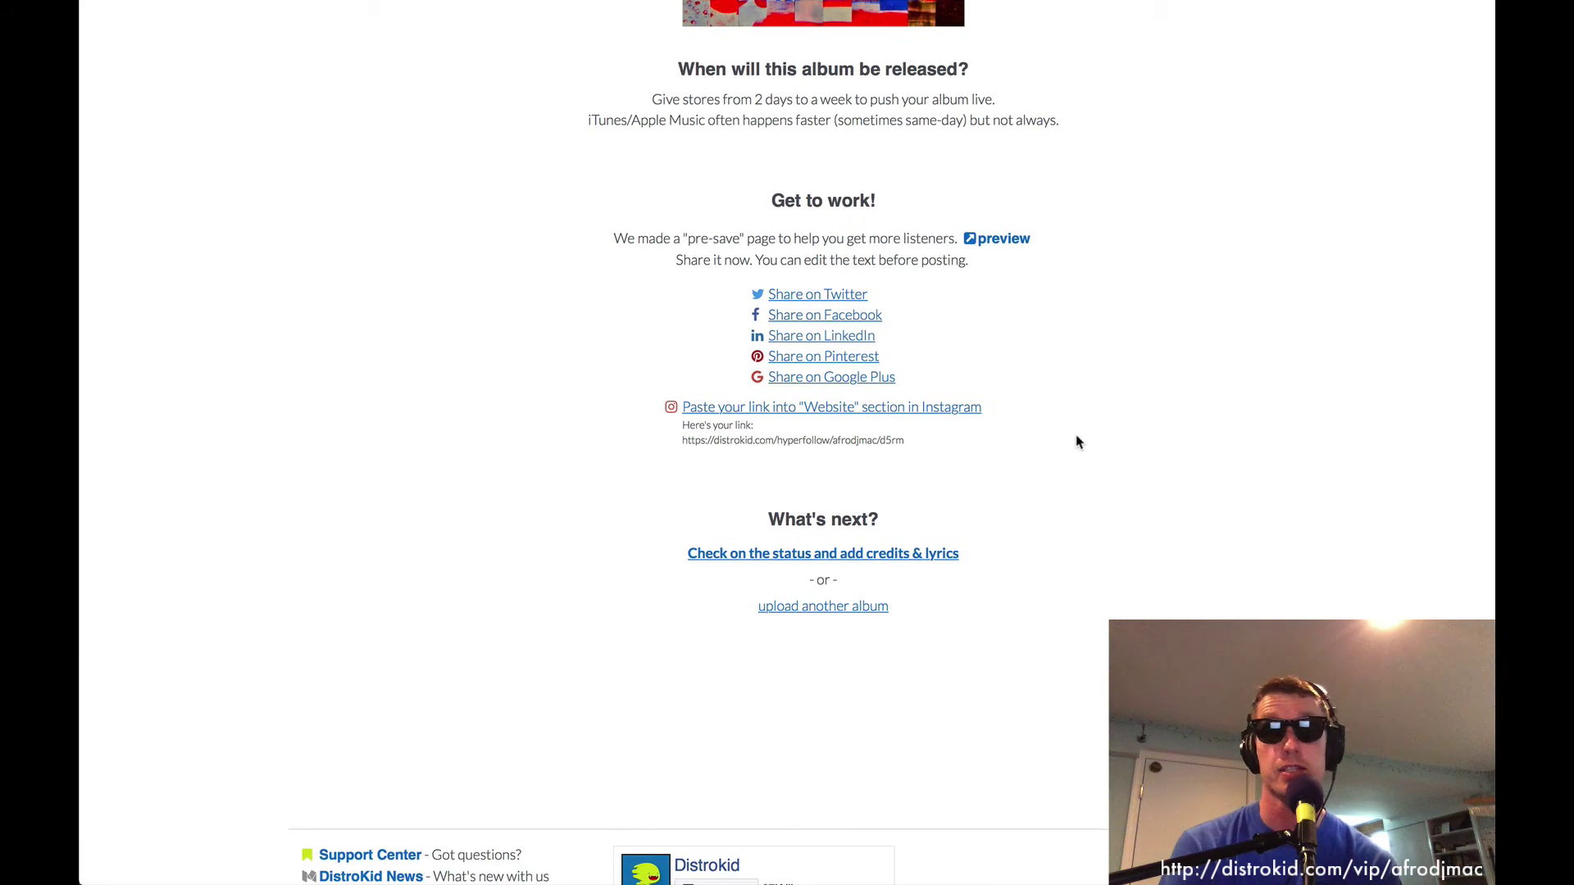
pyautogui.scroll(6, 1078, 443)
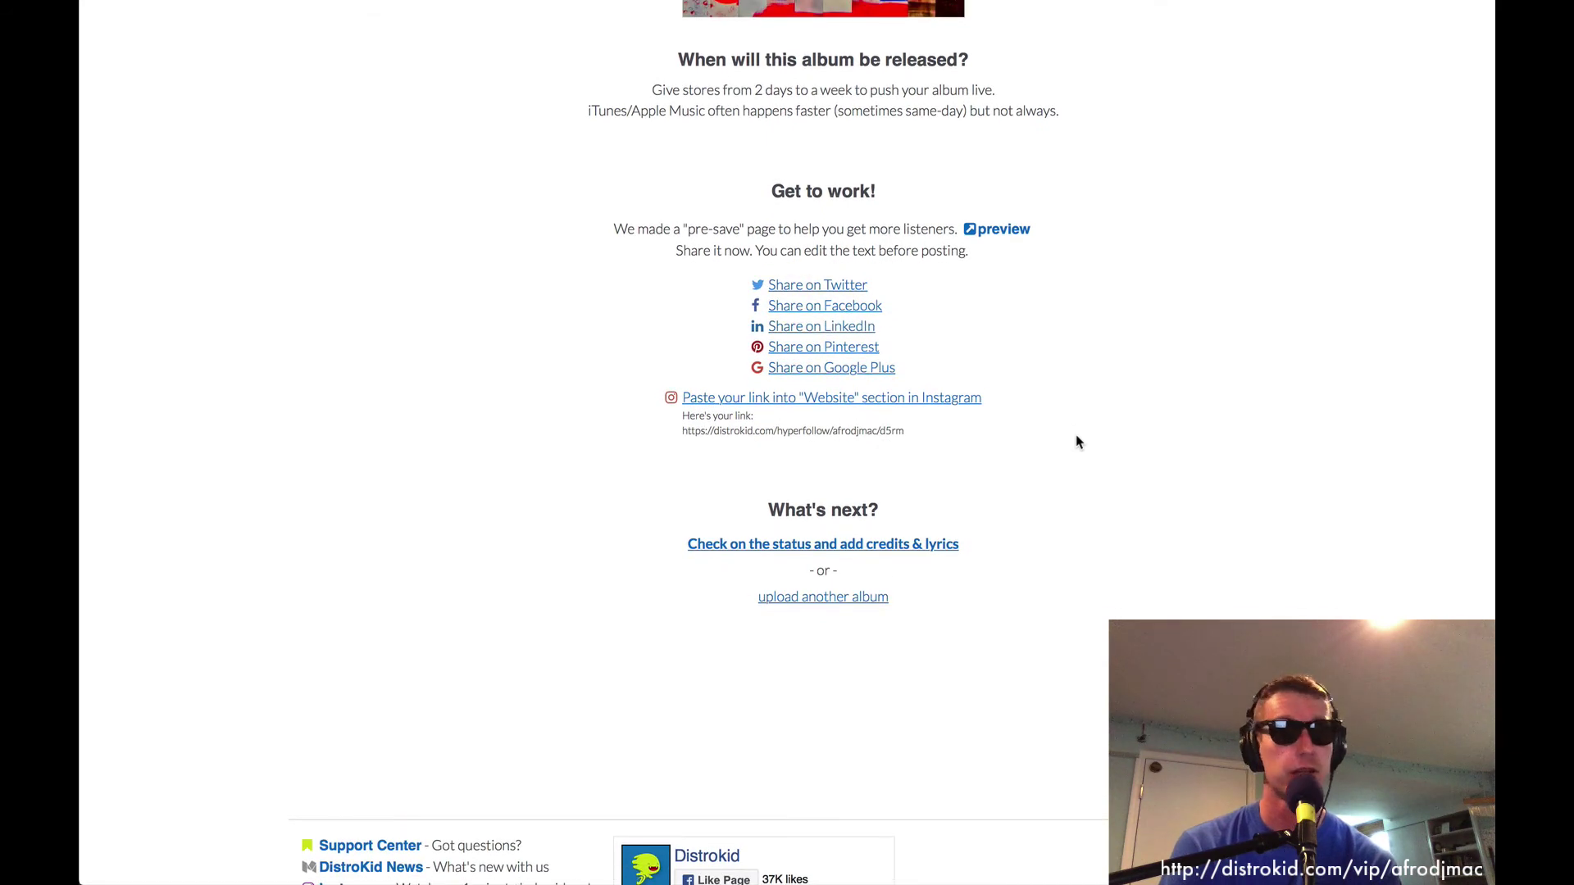
pyautogui.scroll(3, 1078, 442)
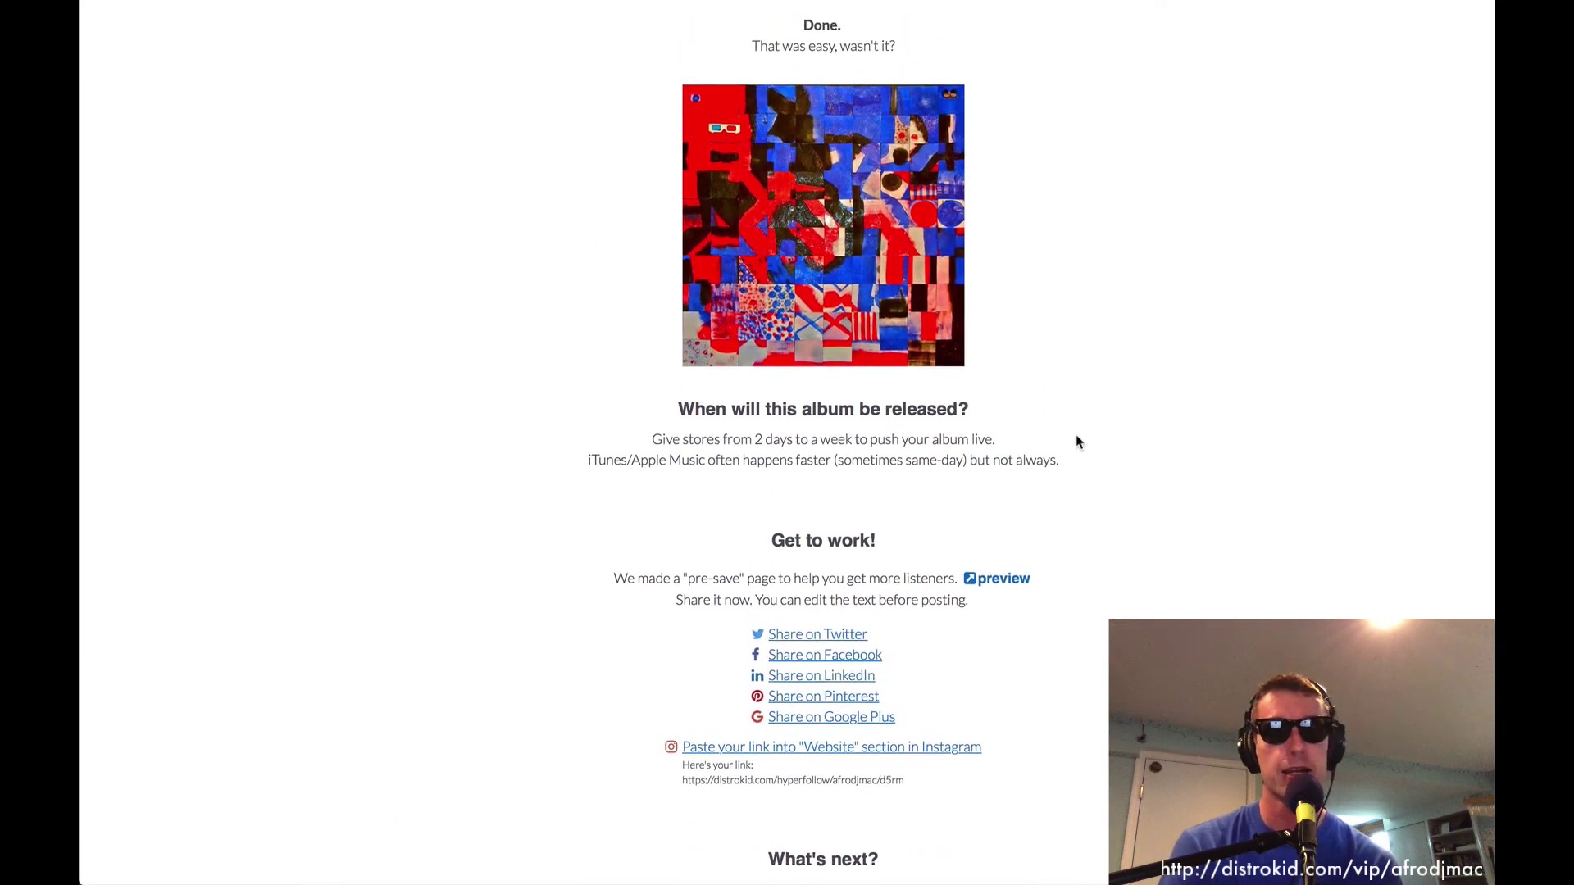